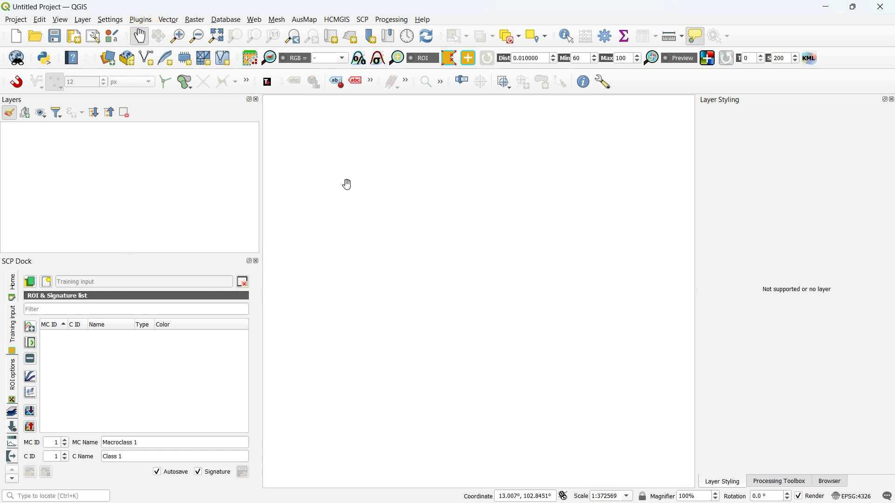
- Search all available plugins for "Semi" and view the details of the Semi-Automatic Classification Plugin
click(140, 21)
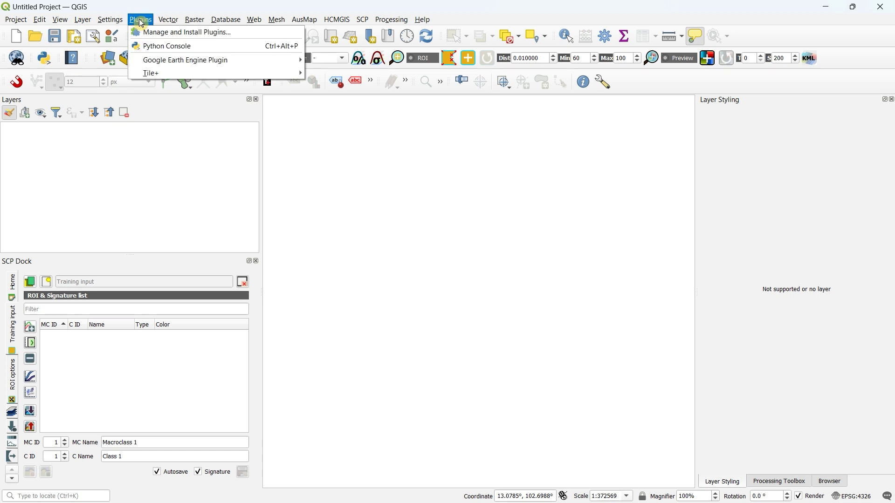
click(157, 33)
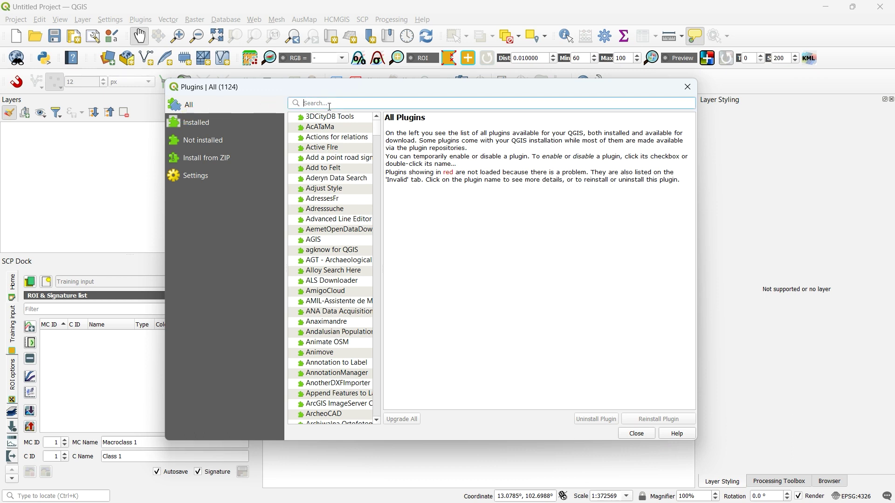
text(sem)
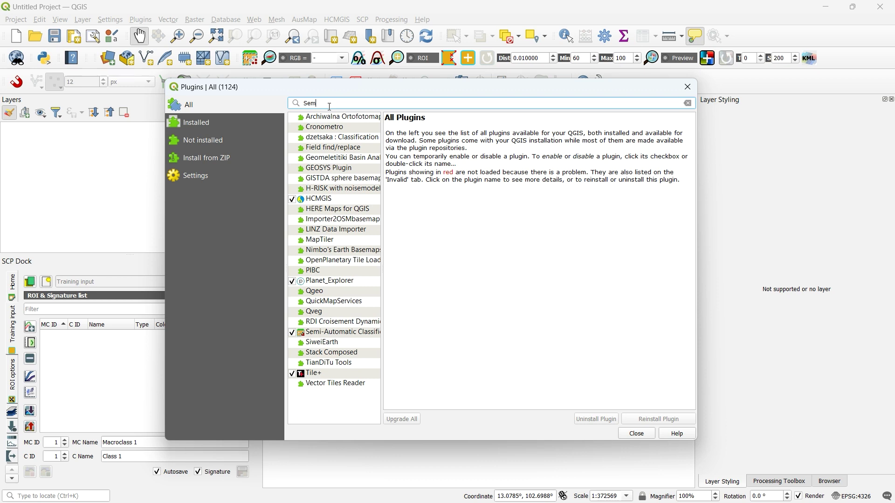
text(i)
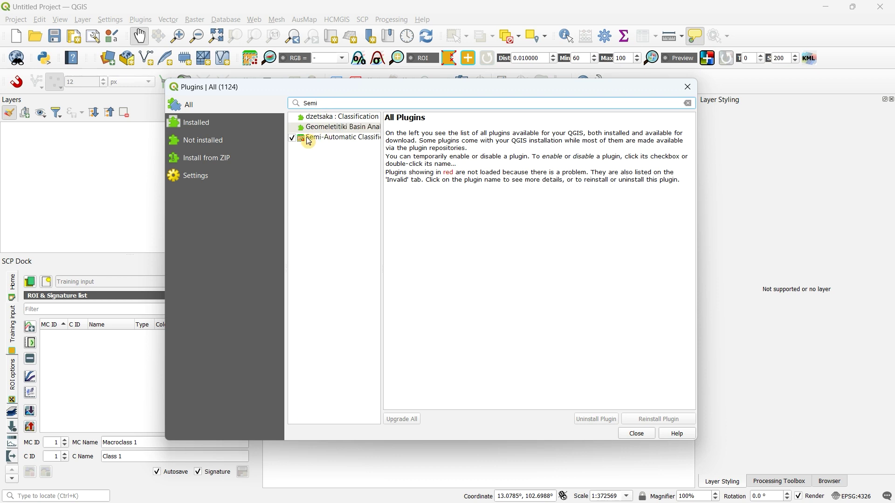
click(323, 138)
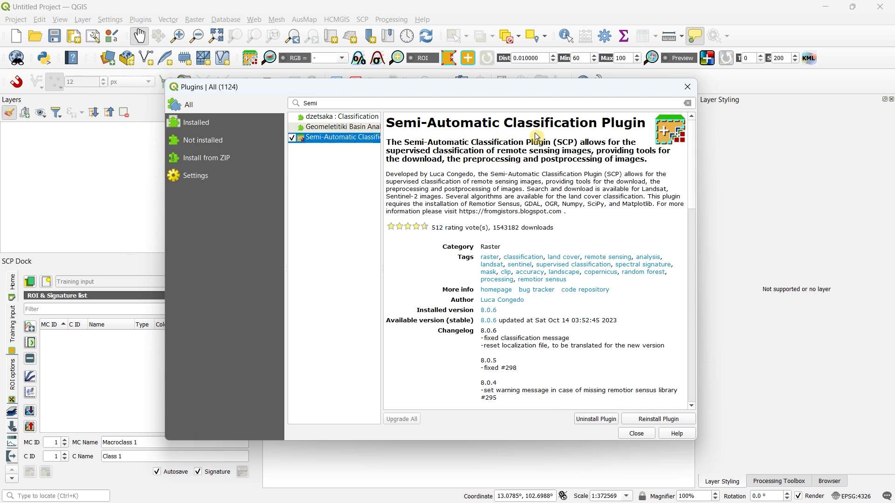
drag(394, 123, 623, 123)
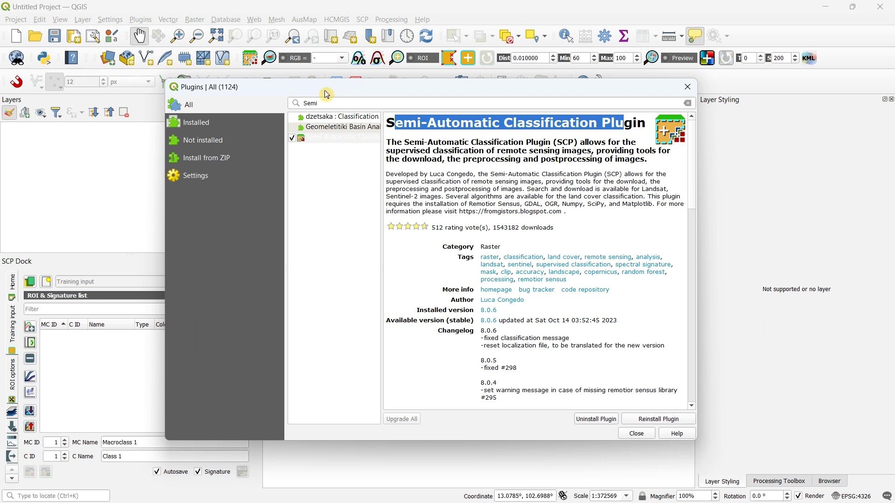
- Check the unfiltered list of installed plugins for the Semi-Automatic Classification Plugin, and close the plugin manager
click(200, 128)
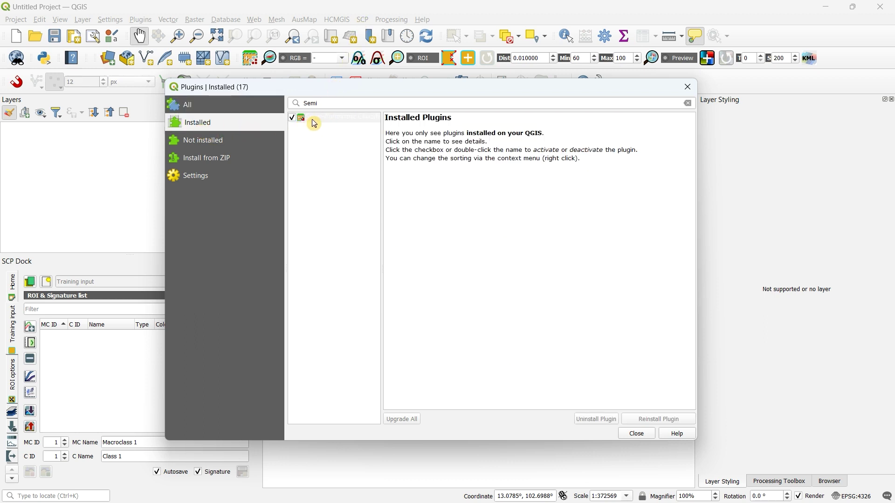
click(327, 107)
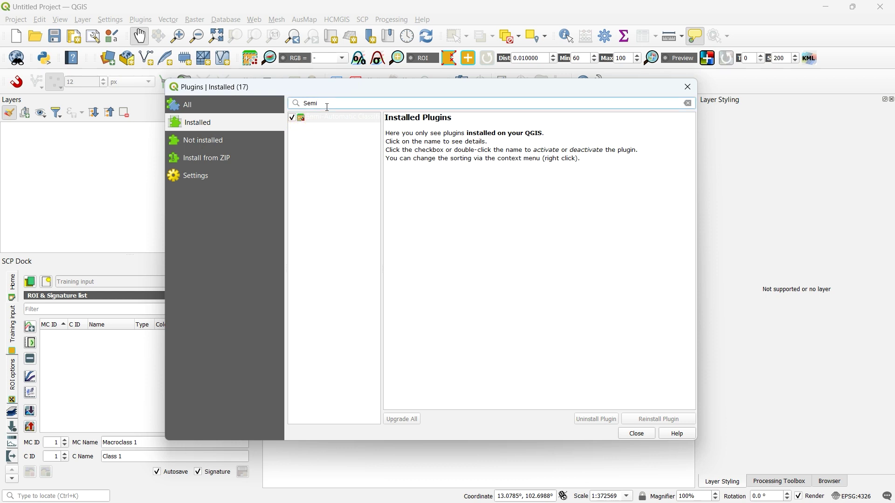
key(BackSpace)
key(BackSpace)
key(BackSpace)
key(BackSpace)
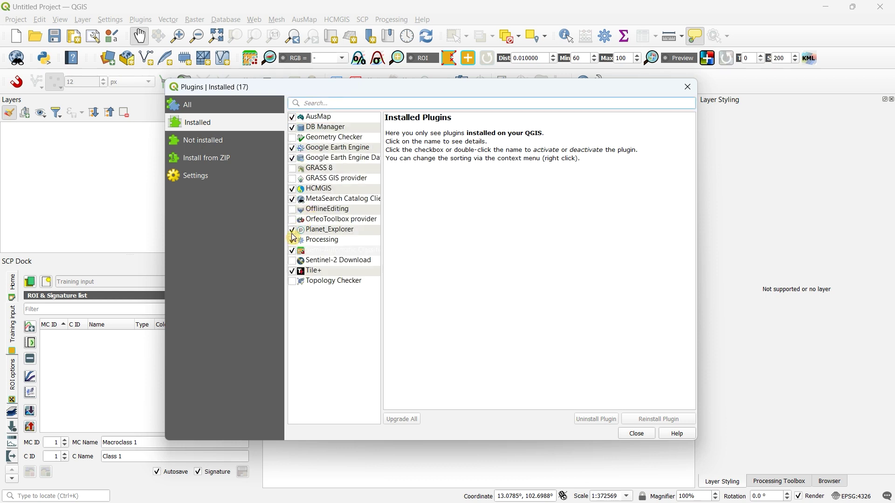
click(310, 252)
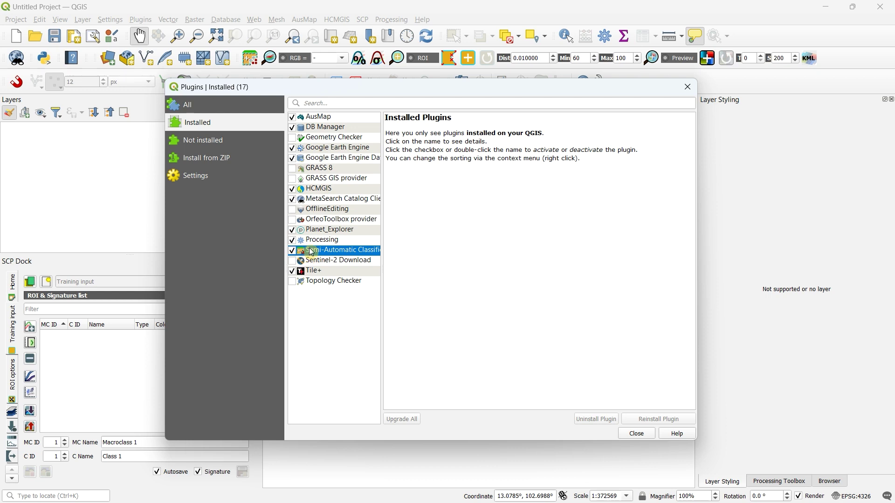
click(636, 433)
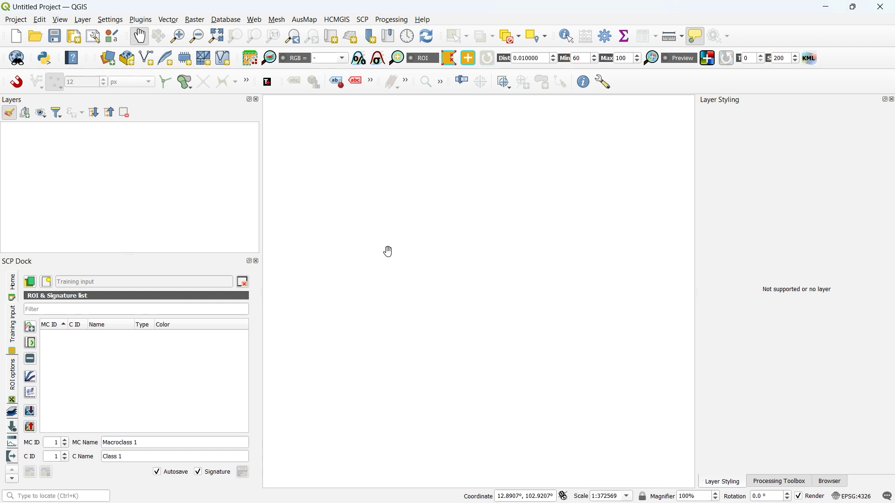
- Open the SCP tool for downloading products and show its Harmonized Landsat Sentinel-2 login data
click(364, 22)
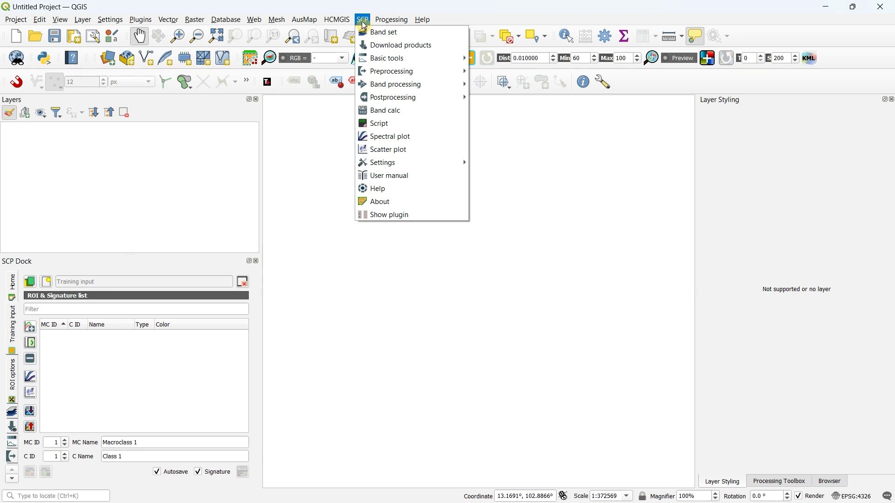
click(412, 47)
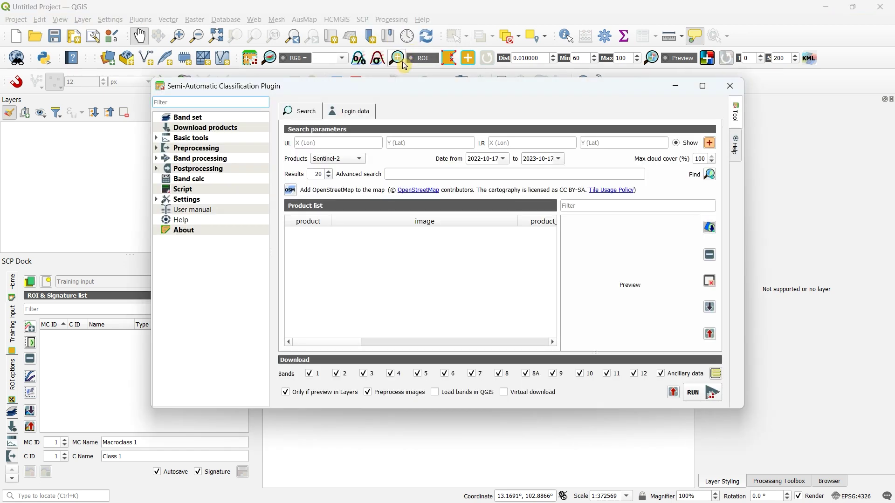
click(354, 114)
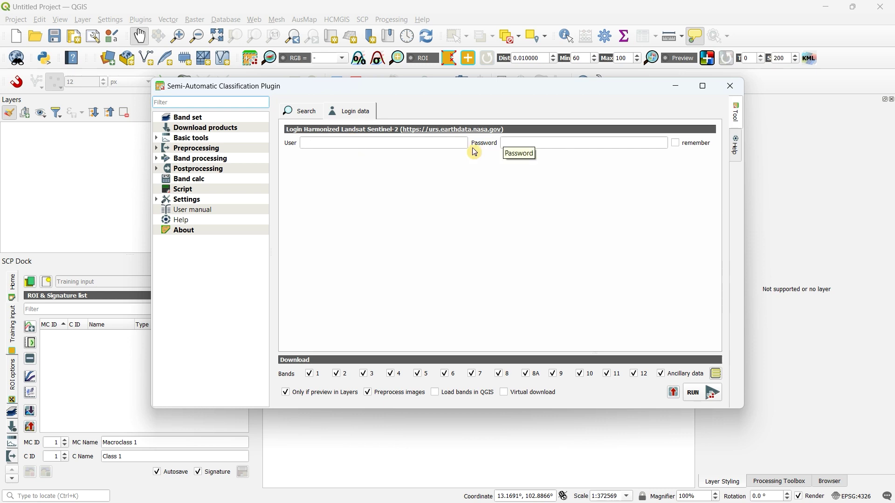
- Follow the login link to the Earthdata website in the browser and copy the account username from the profile
click(440, 134)
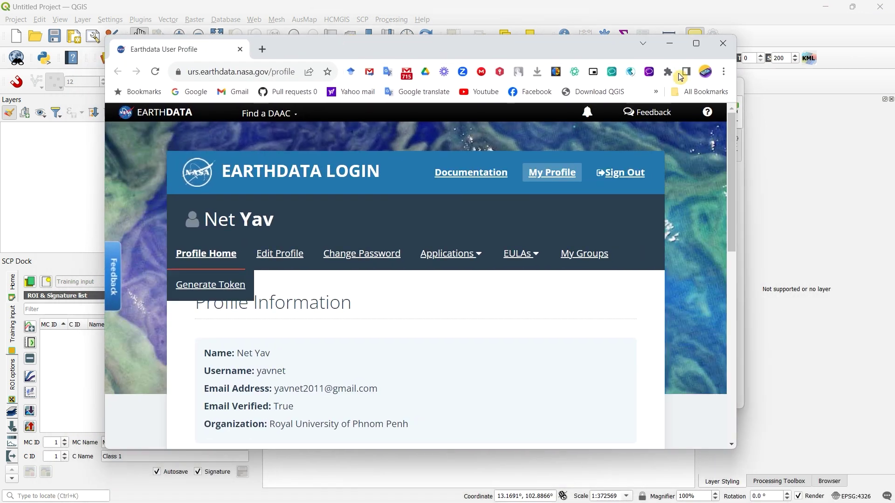
click(696, 43)
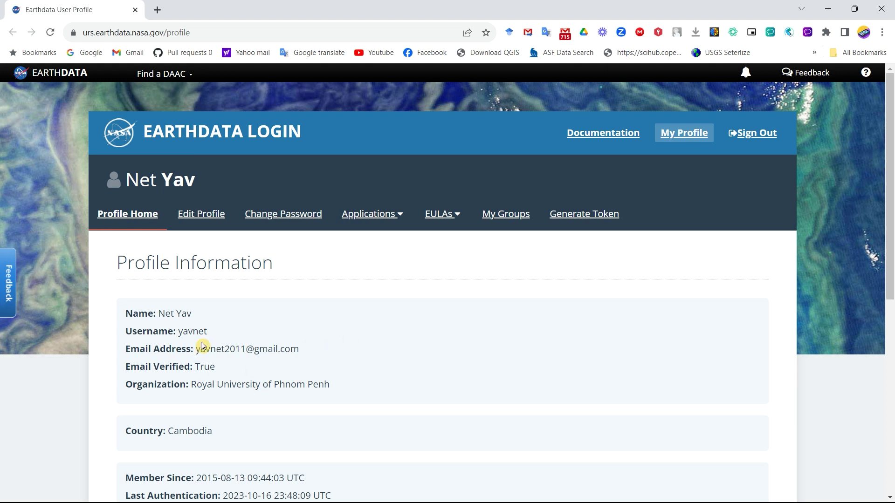
drag(209, 331, 179, 331)
key(ctrl+c)
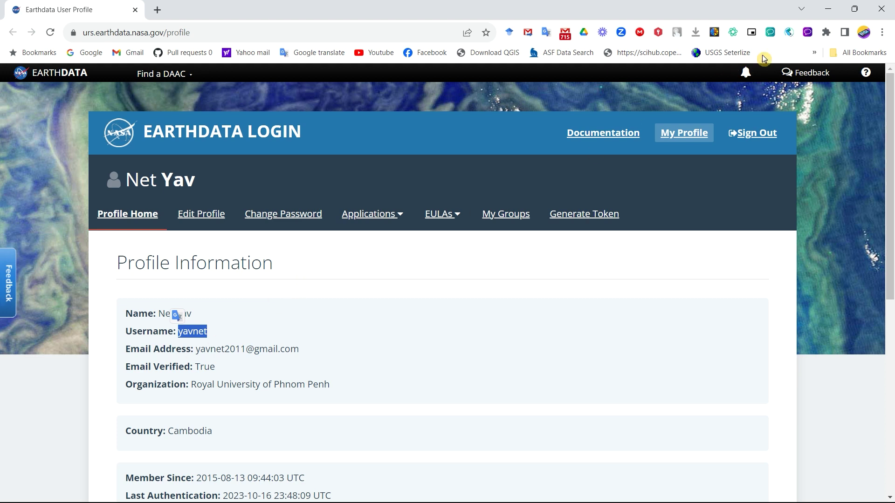
- Return to QGIS and fill in the Harmonized Landsat Sentinel-2 login with the copied username and the account password
click(828, 9)
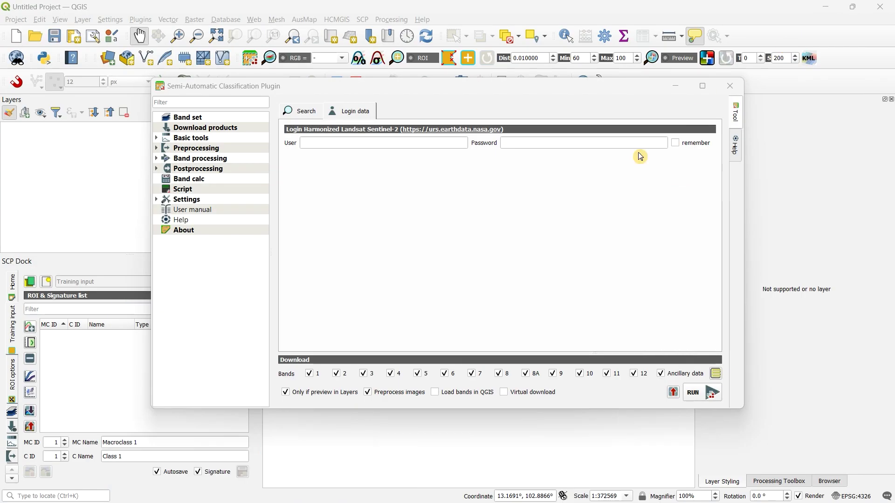
click(314, 143)
key(ctrl+v)
click(516, 143)
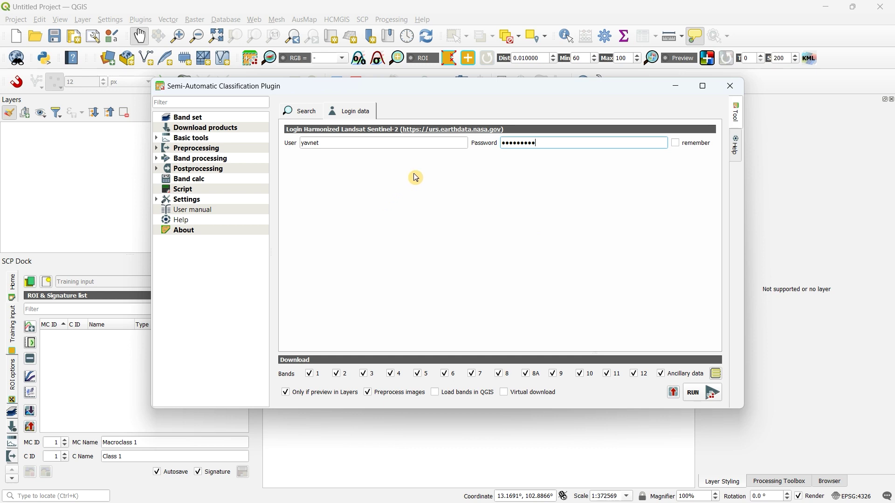
drag(541, 143, 495, 144)
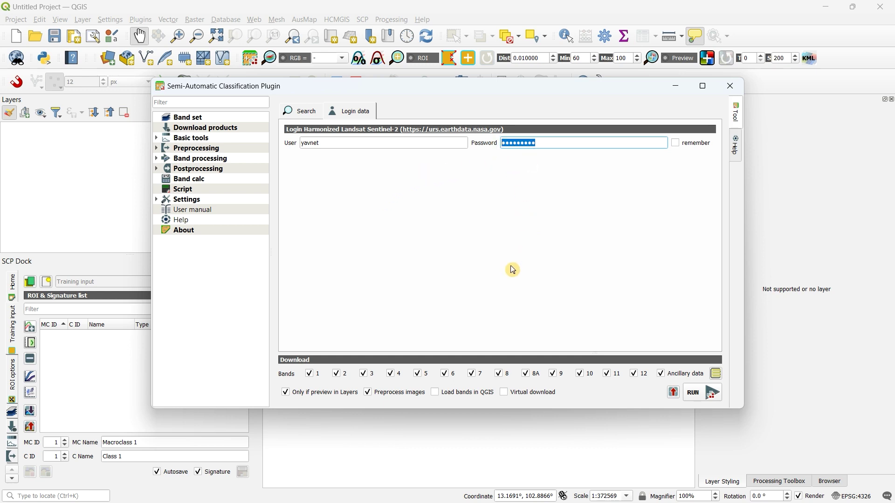
key(alt+Tab)
key(Tab)
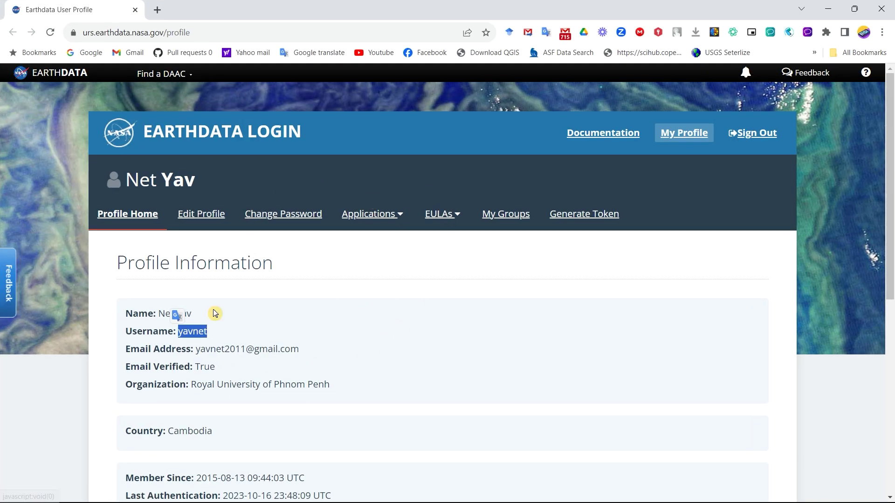
click(265, 309)
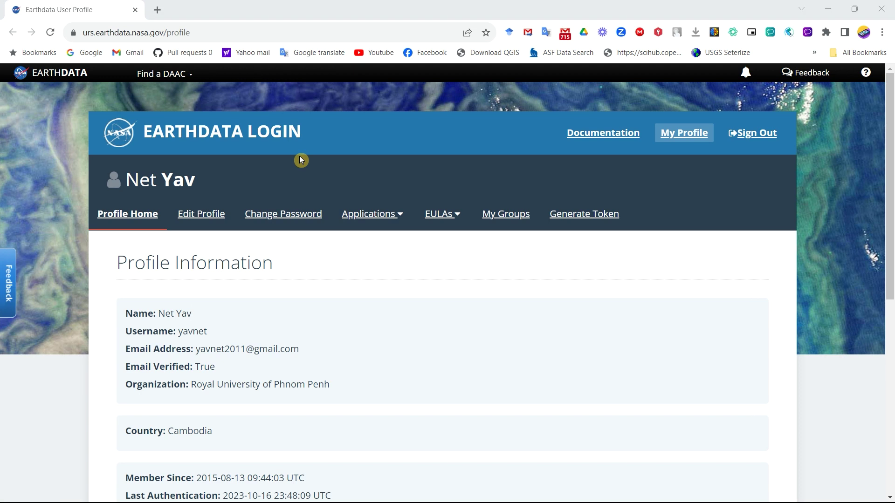
click(828, 9)
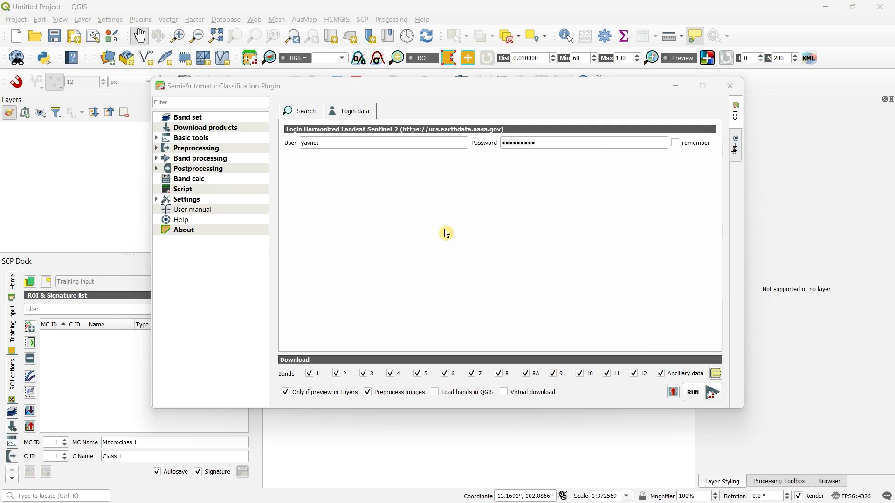
drag(541, 142, 498, 142)
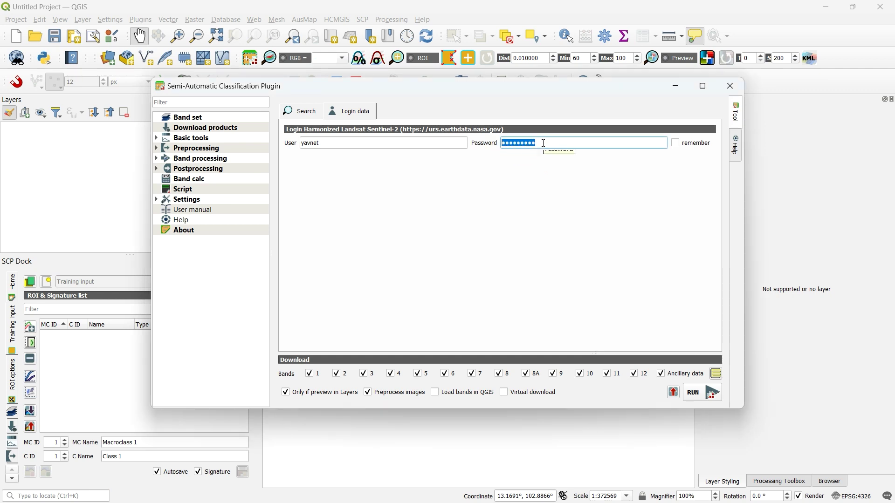
- Return to the product search parameters and add the OpenStreetMap basemap to the map
click(303, 112)
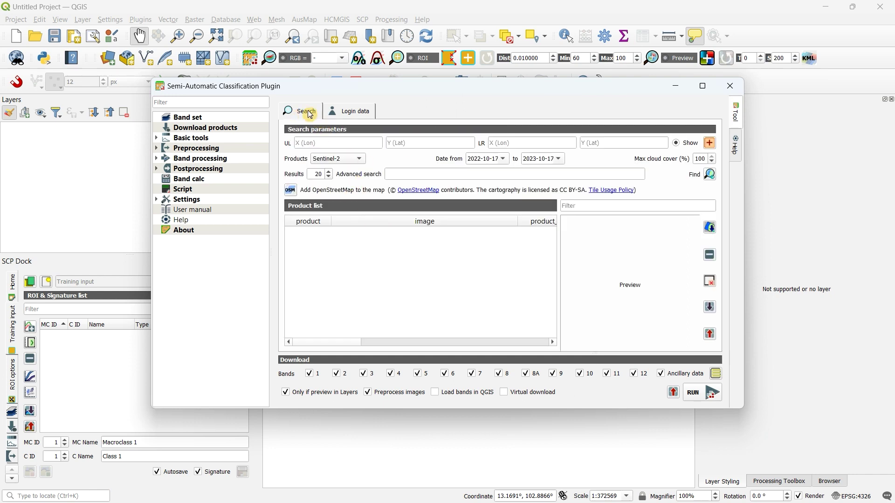
click(299, 189)
click(290, 192)
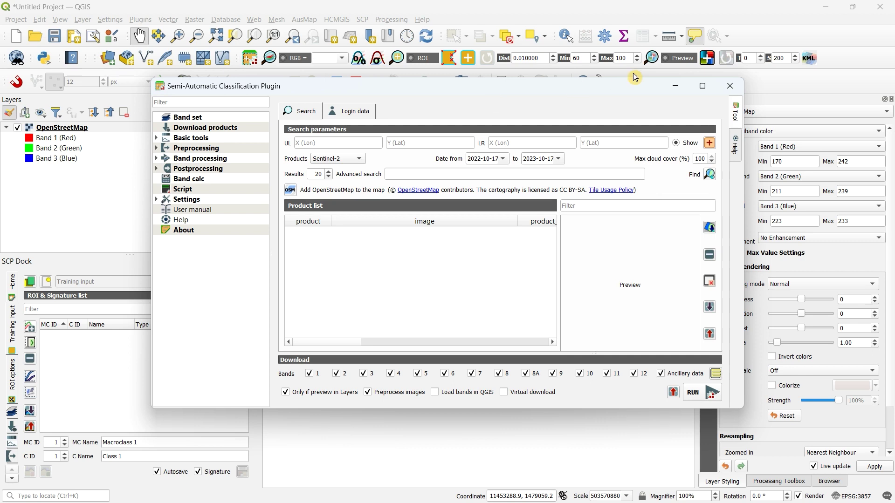
- Frame the OpenStreetMap basemap on the green protected area along Cambodia's eastern border with Viet Nam, northeast of Phnom Penh
click(673, 89)
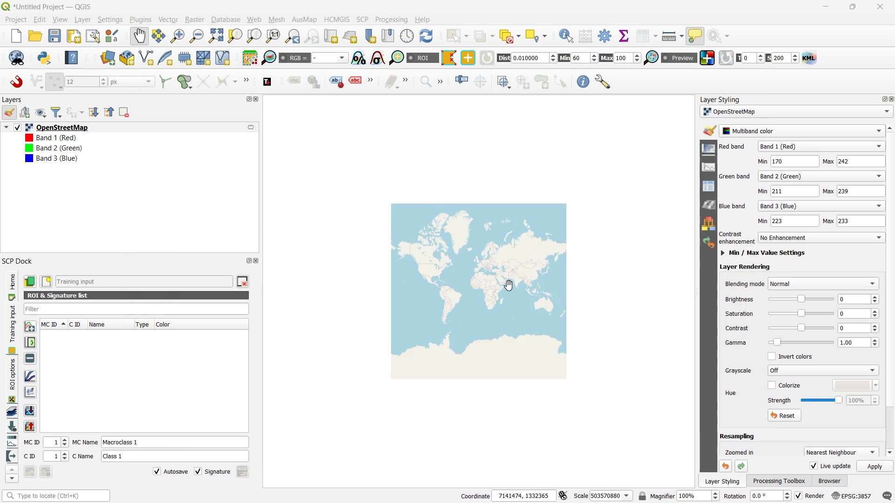
scroll(539, 297, up, 1)
scroll(535, 290, up, 1)
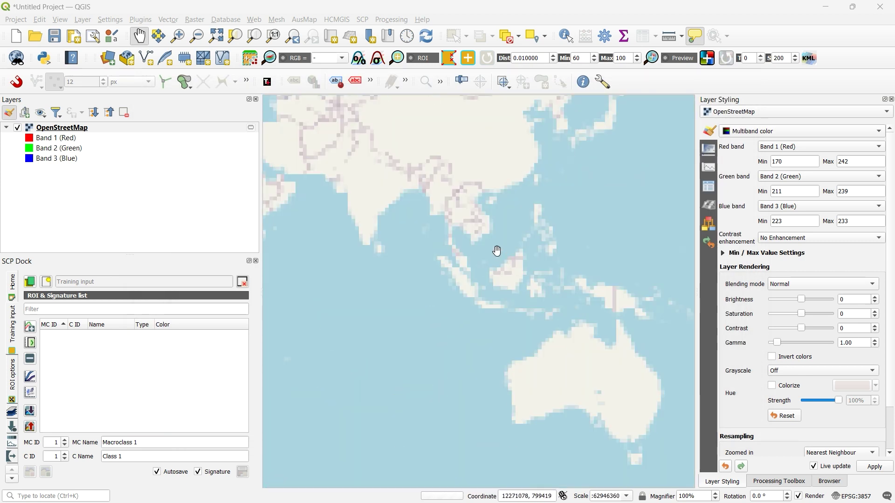
scroll(466, 218, up, 3)
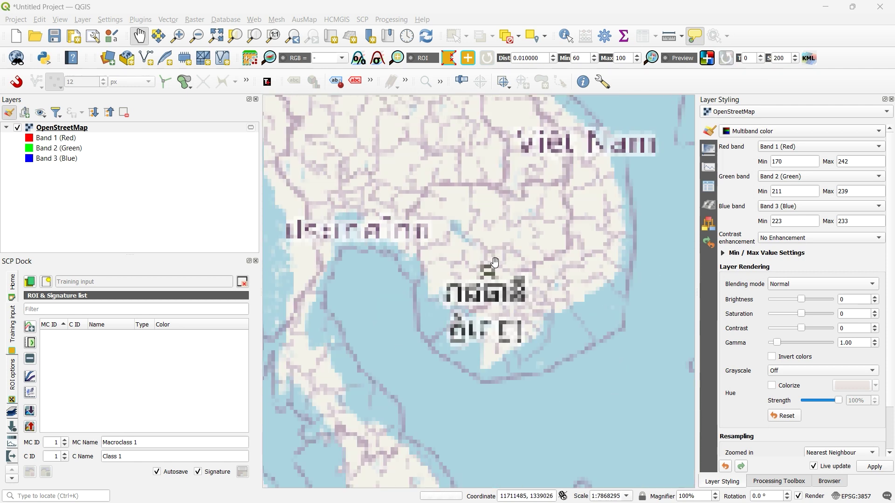
scroll(465, 262, up, 1)
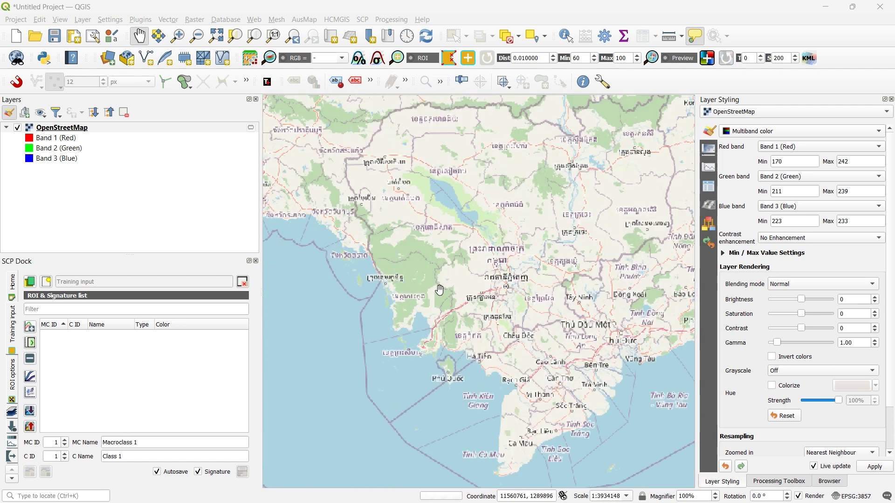
scroll(440, 289, up, 1)
drag(528, 246, 356, 256)
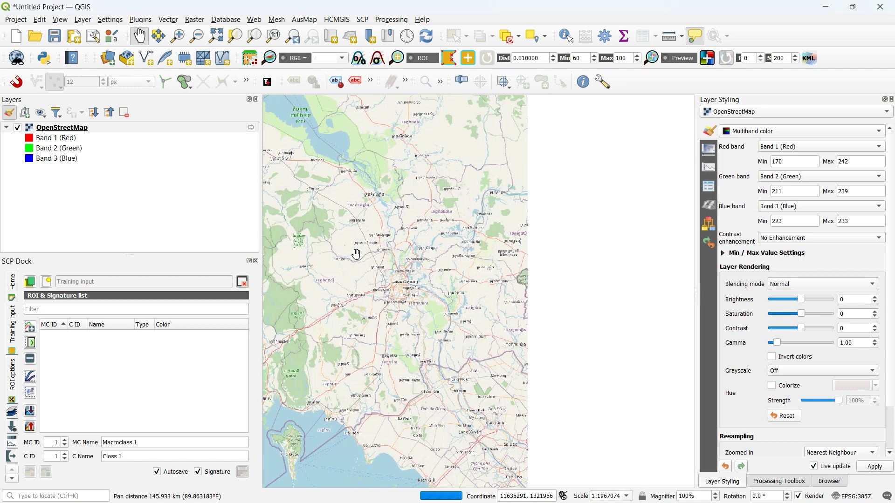
drag(513, 254, 401, 263)
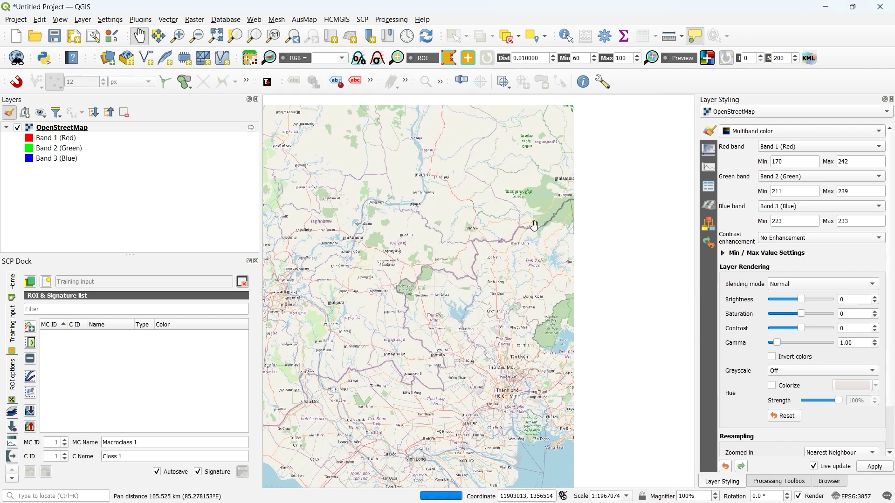
drag(535, 185, 516, 311)
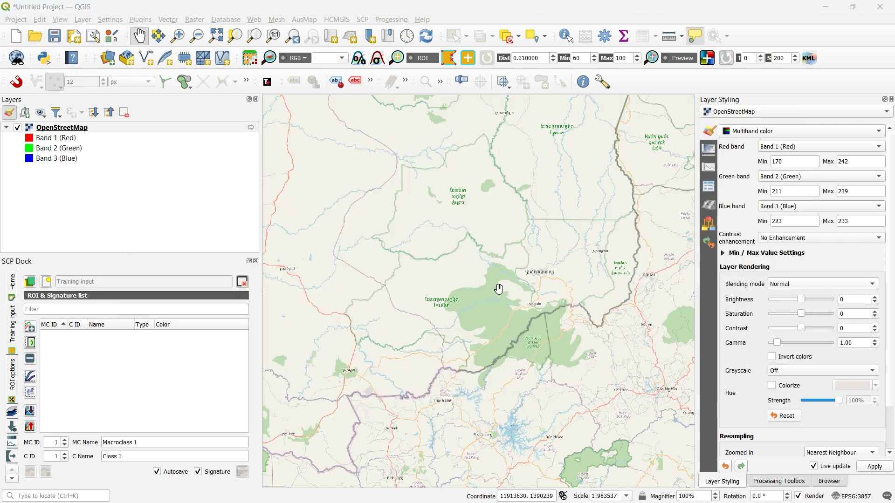
- Define the search area by drawing a rectangle on the map from about 106.756, 12.570 to 107.080, 12.283, over the protected area's northwestern part
key(alt+Tab)
key(alt+Tab)
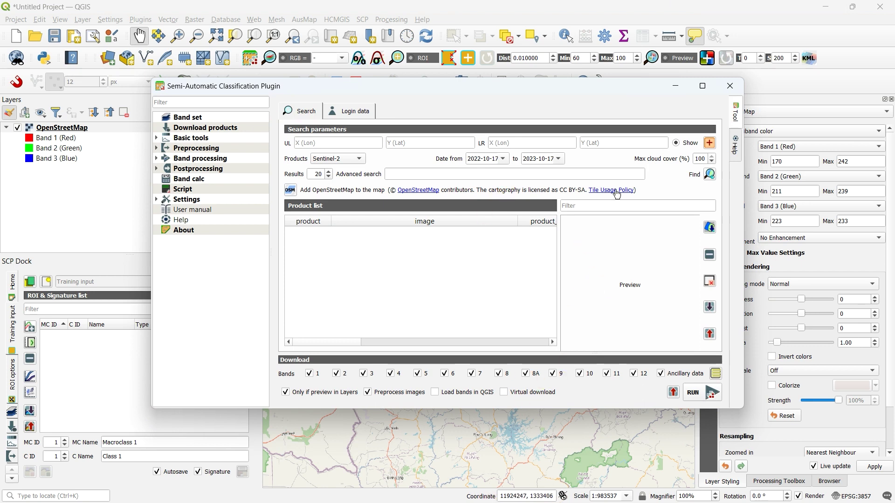
click(710, 146)
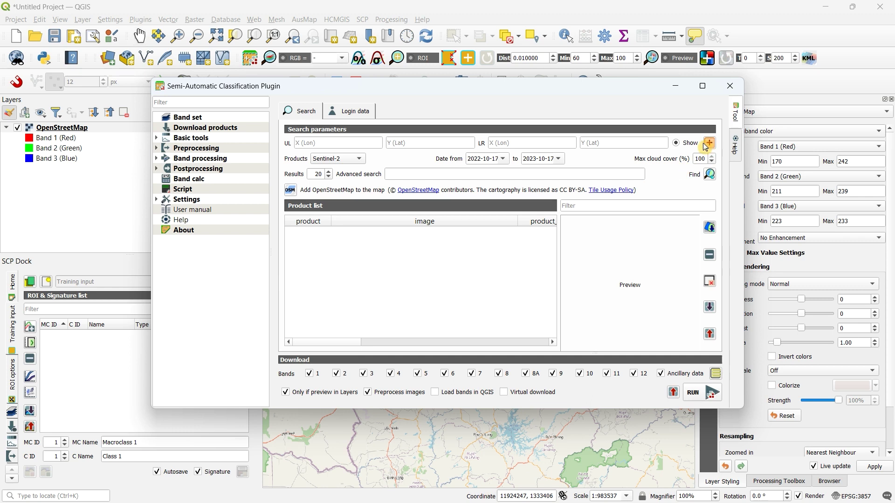
key(alt+Tab)
key(alt+Tab)
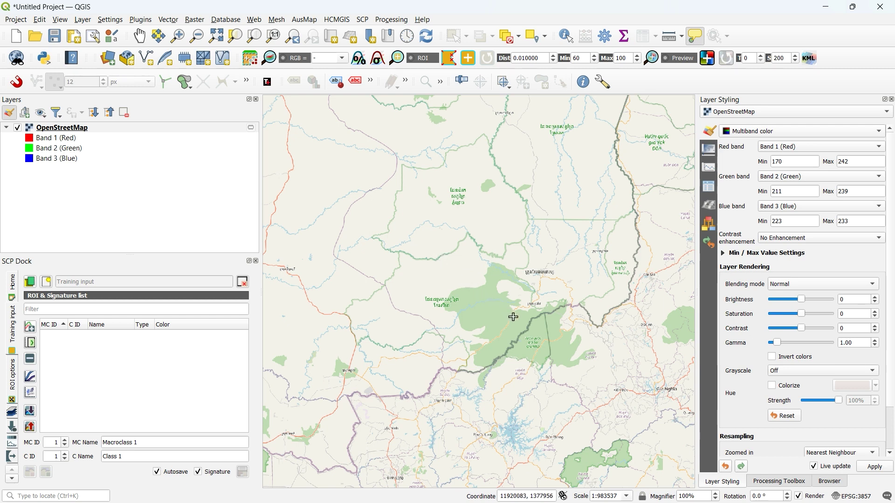
drag(432, 243, 513, 317)
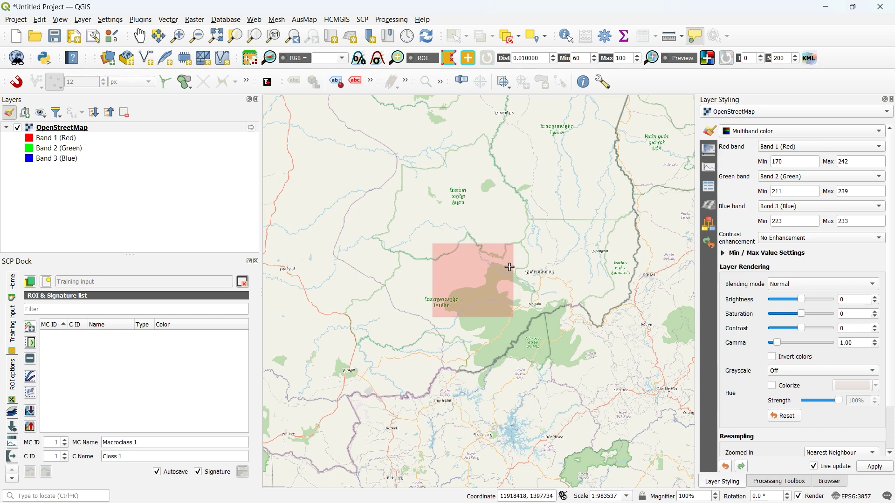
key(alt+Tab)
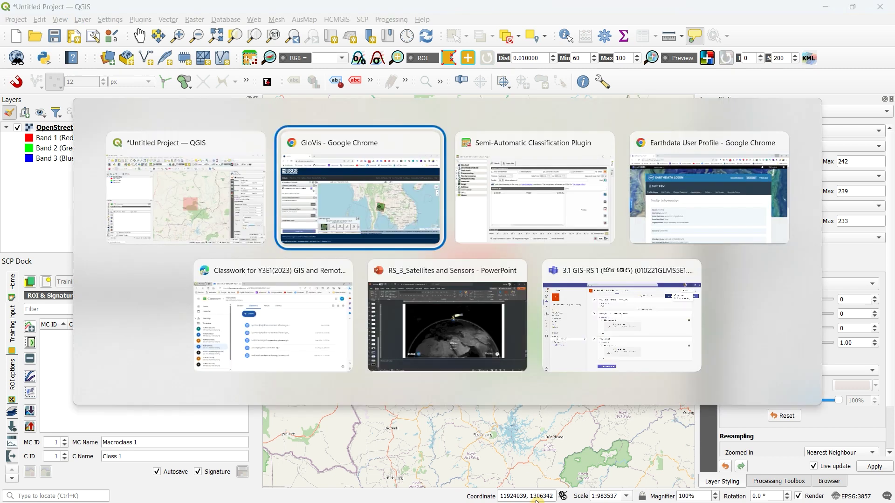
key(alt+Tab)
key(alt+Tab)
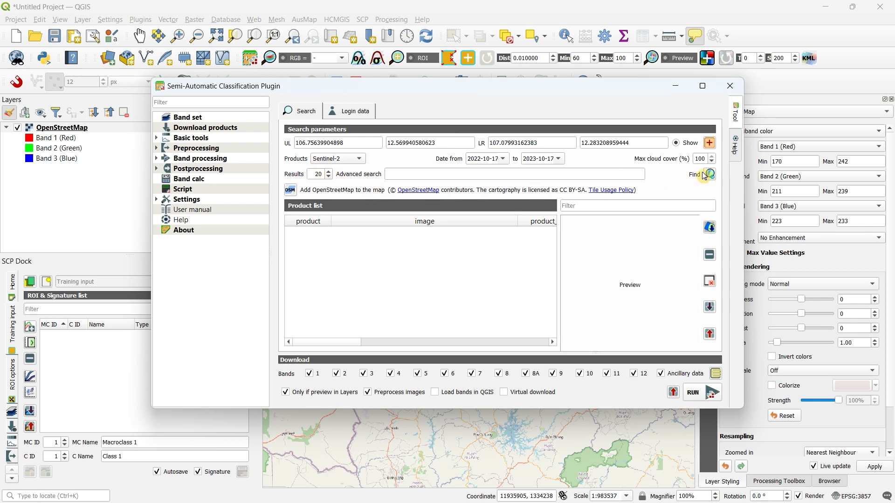
- Check the Sentinel-2 product choice and compare the search area's corner coordinates with the rectangle drawn on the map
click(361, 160)
click(334, 164)
double_click(297, 142)
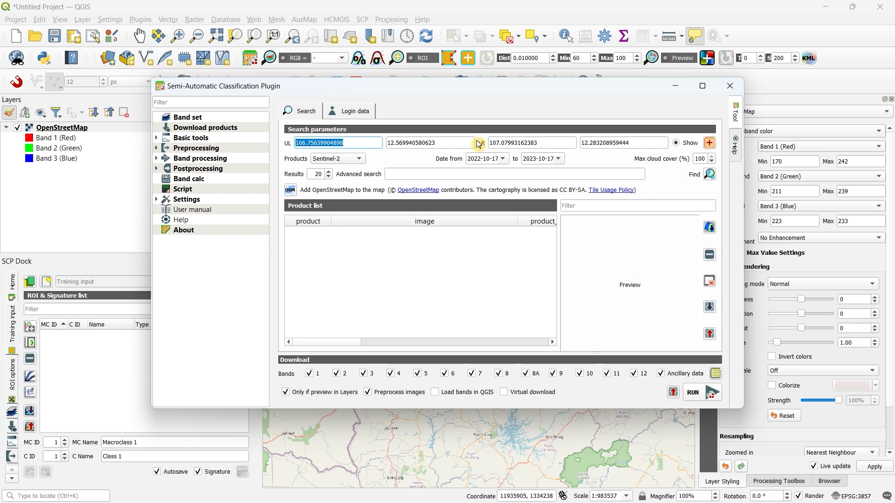
drag(522, 85, 523, 300)
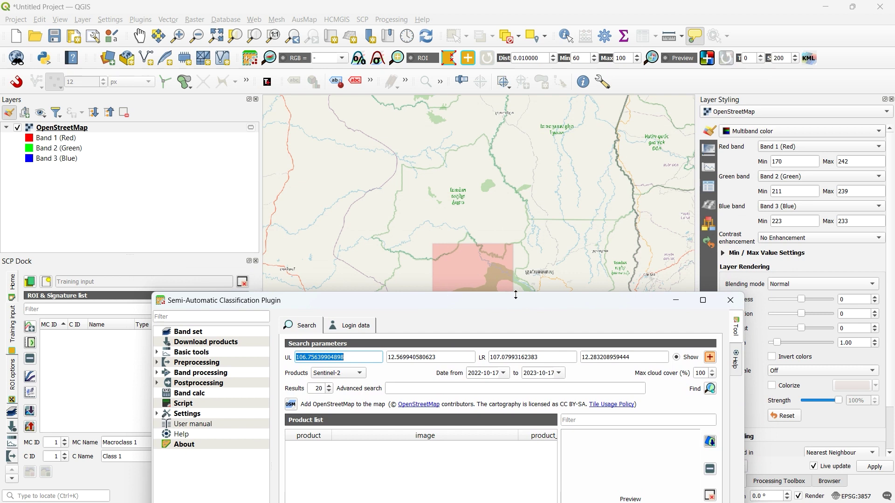
drag(463, 310, 462, 66)
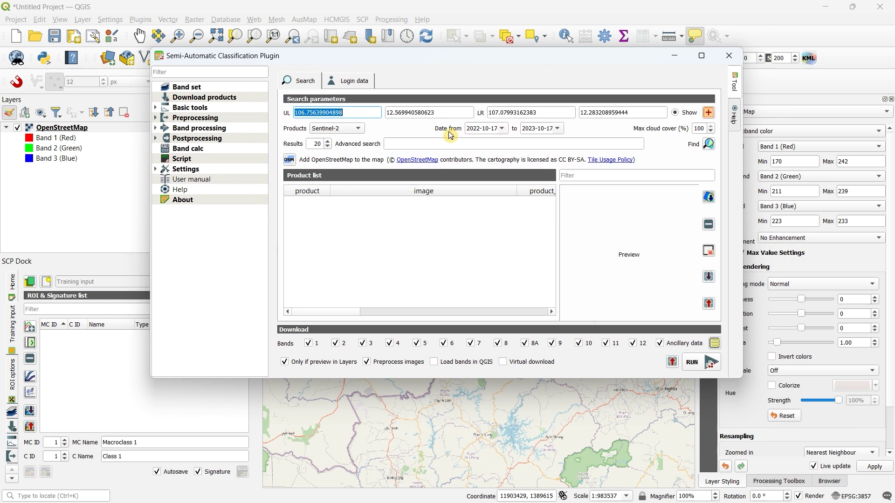
- Set the start date of the product search to 2023-02-01
click(502, 129)
click(548, 140)
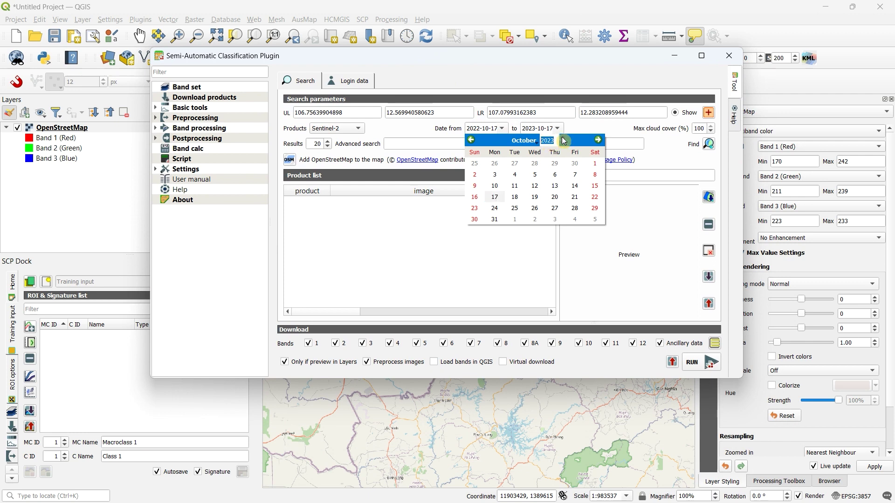
click(563, 138)
click(524, 140)
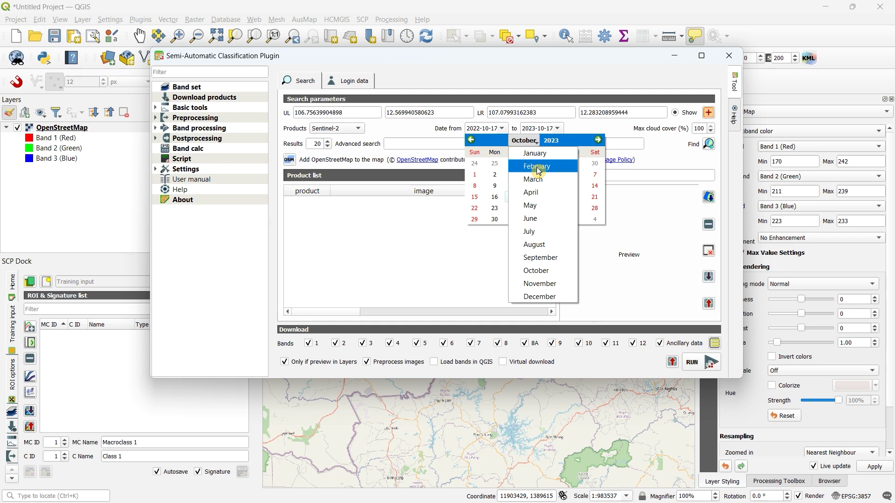
click(538, 168)
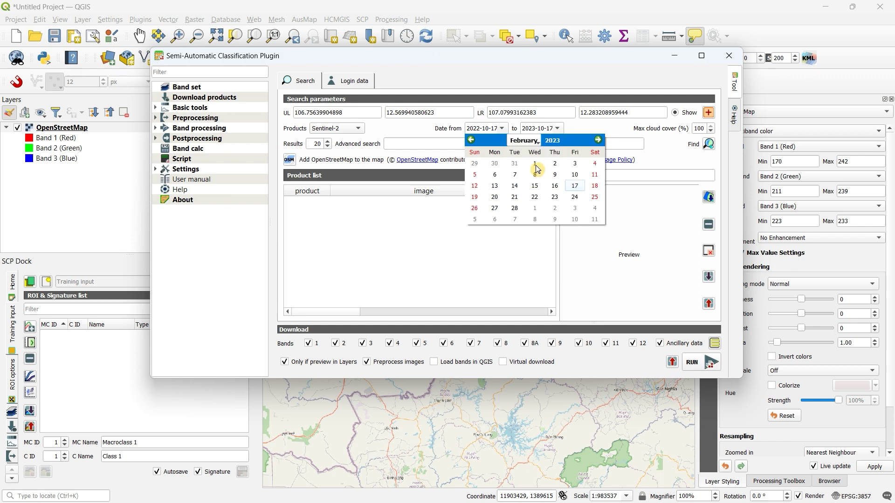
click(535, 164)
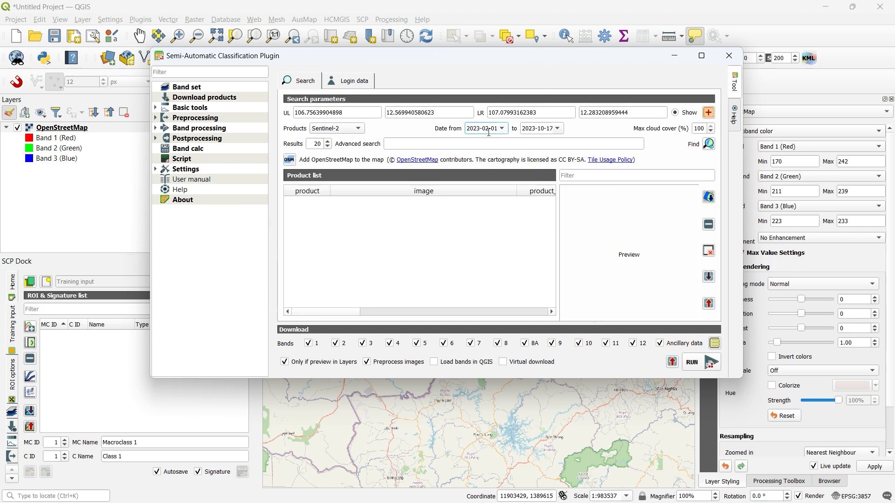
- Set the end date of the product search to 2023-02-28
click(557, 130)
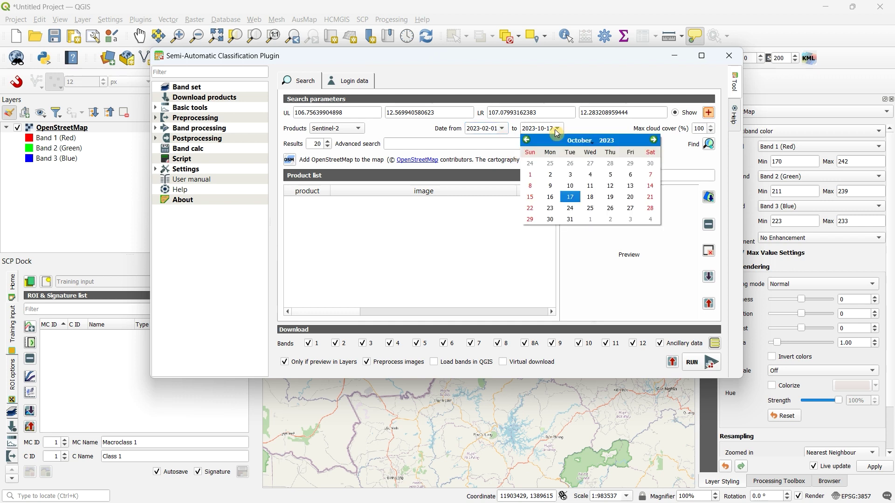
click(577, 141)
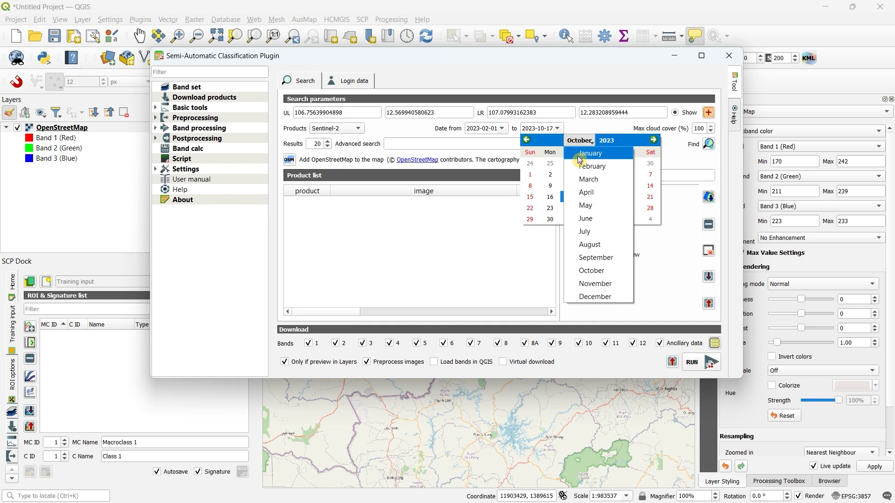
click(581, 167)
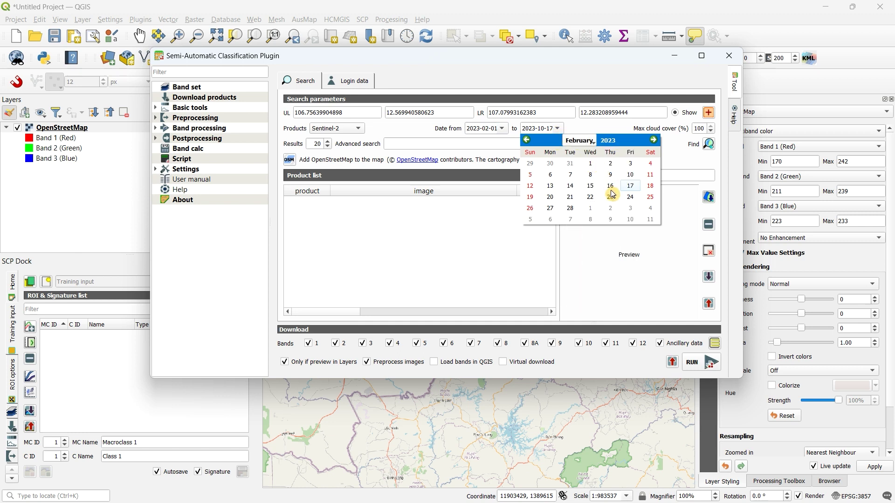
click(570, 210)
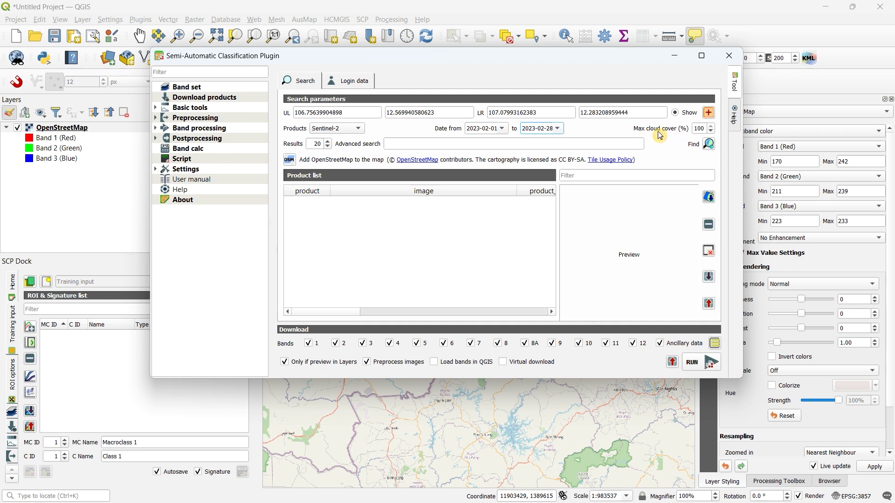
- Search for Sentinel-2 products with a maximum cloud cover of 10% and preview the first image in the product list
click(701, 128)
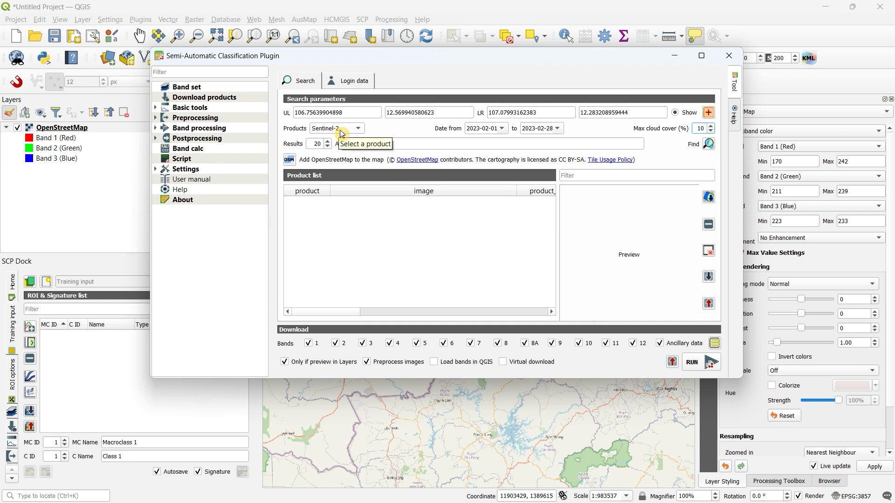
click(709, 145)
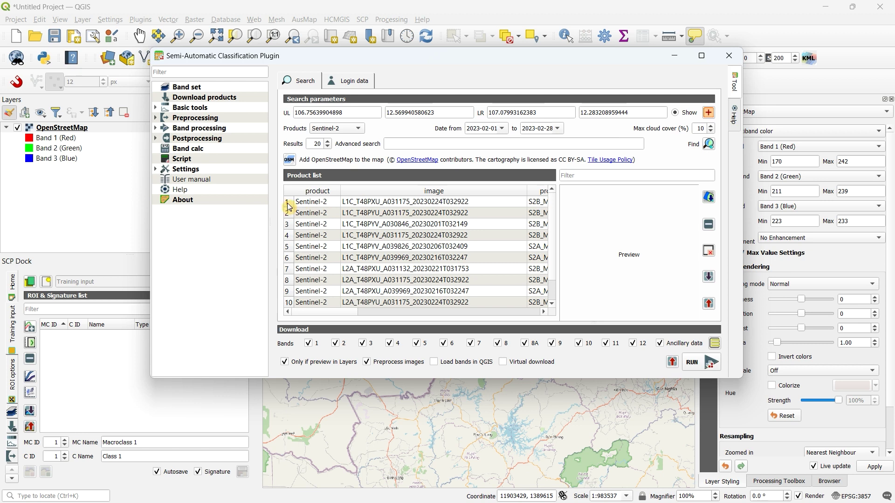
click(304, 205)
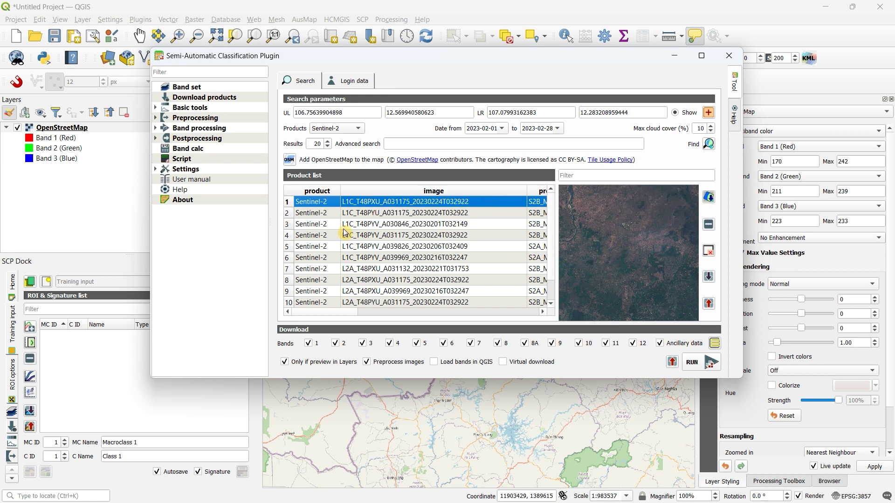
- Preview images L1C_T48PYU_A031175_20230224T032922 and L1C_T48PYV_A030846_20230201T032149 and remove both from the product list
click(304, 218)
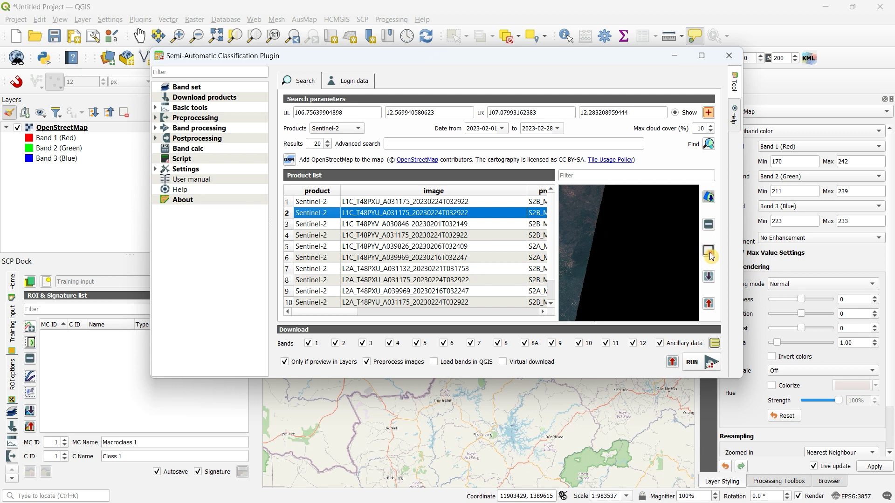
click(708, 226)
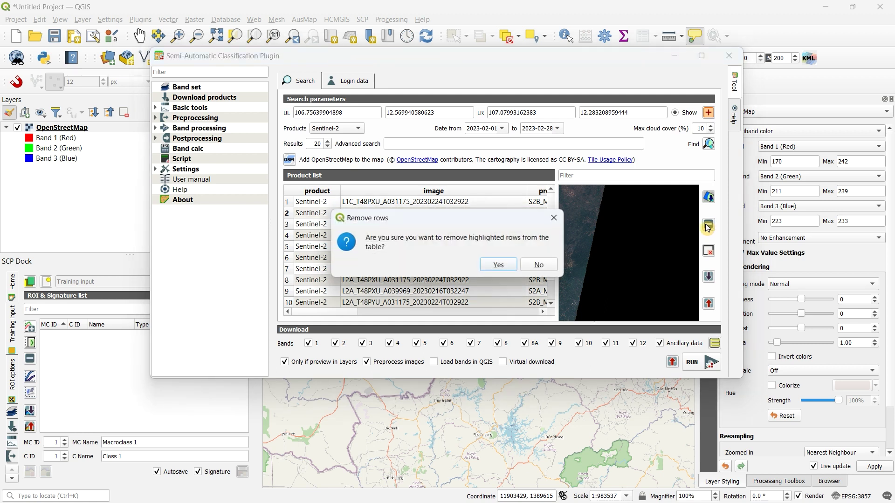
click(501, 265)
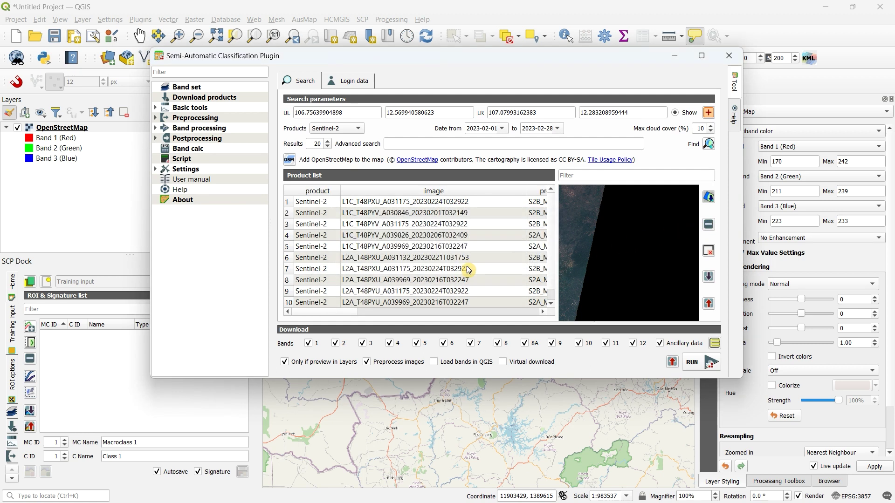
click(288, 217)
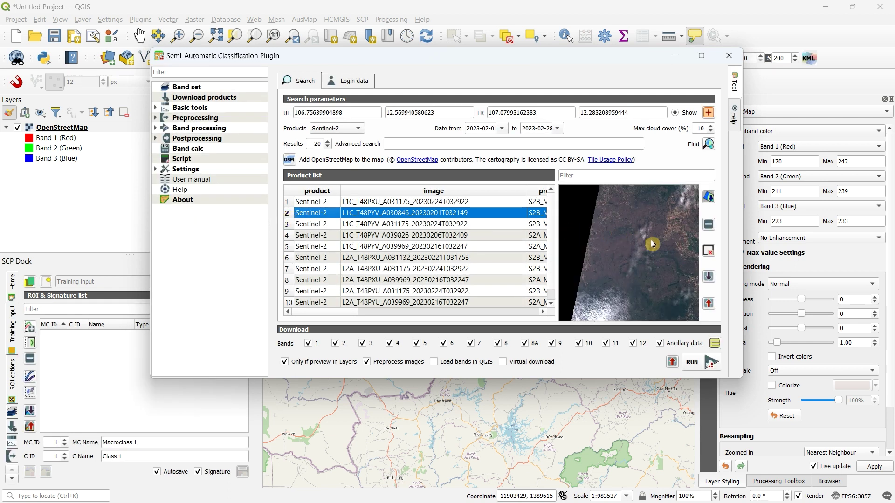
click(707, 225)
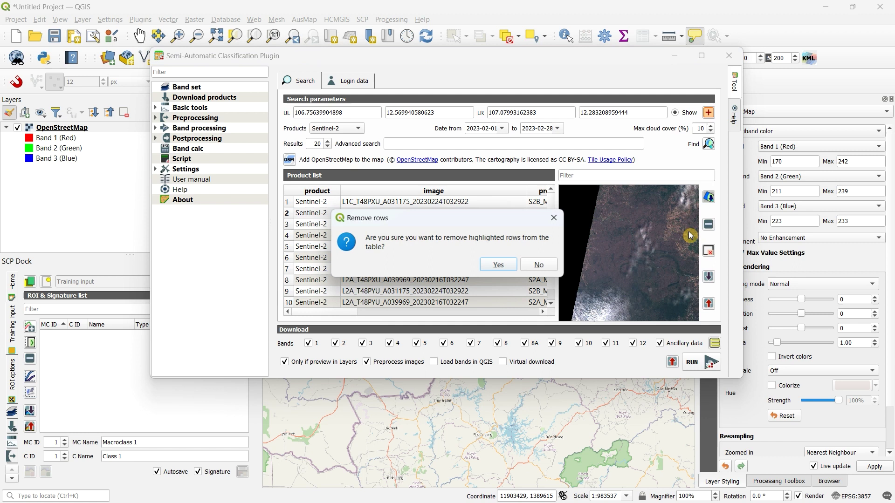
click(497, 264)
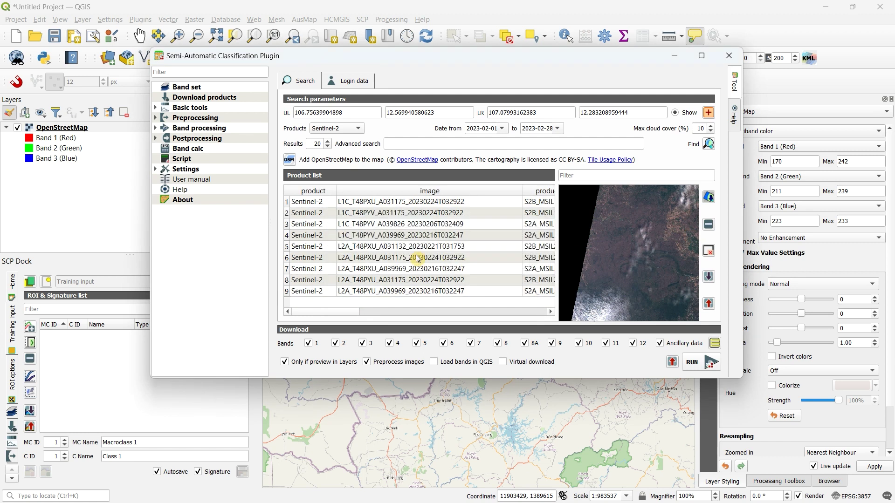
- Preview images L1C_T48PYV_A031175_20230224T032922 and L1C_T48PYV_A039826_20230206T032409 and delete their rows from the product list
click(286, 215)
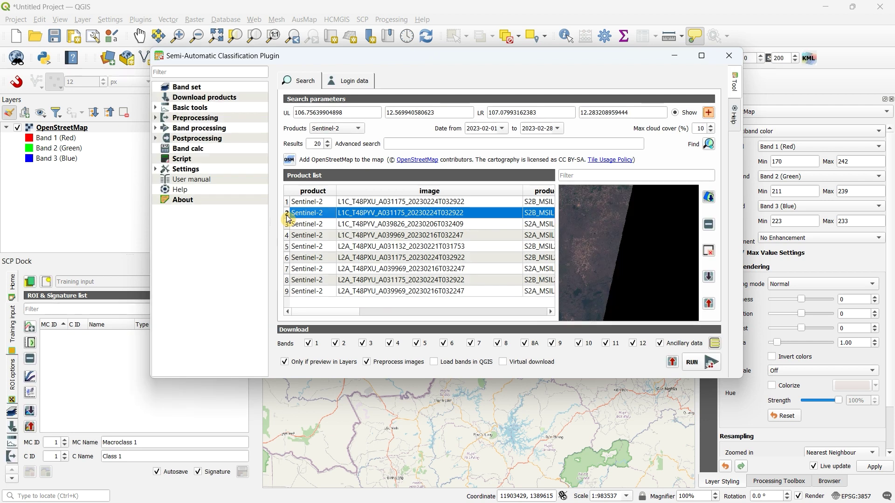
click(709, 226)
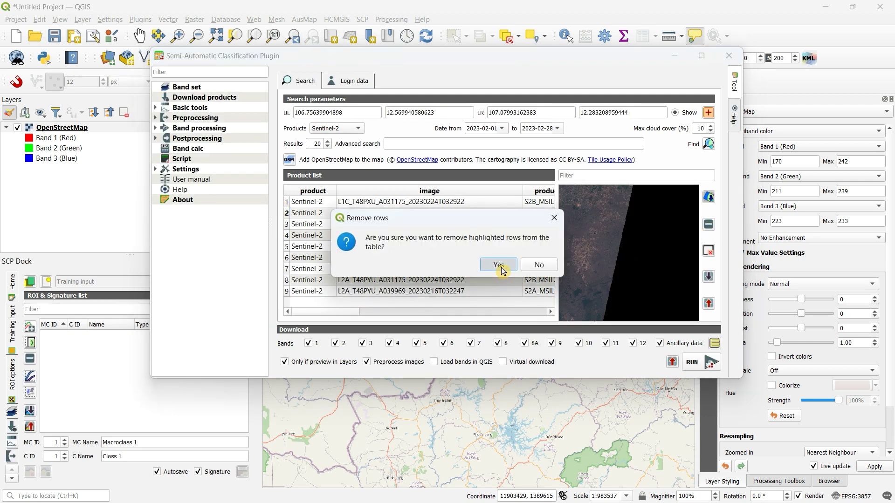
click(502, 270)
click(287, 214)
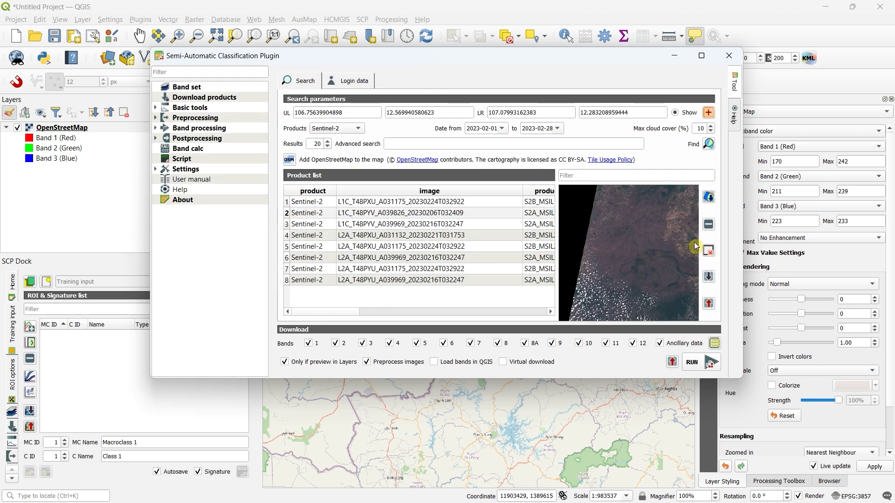
click(708, 224)
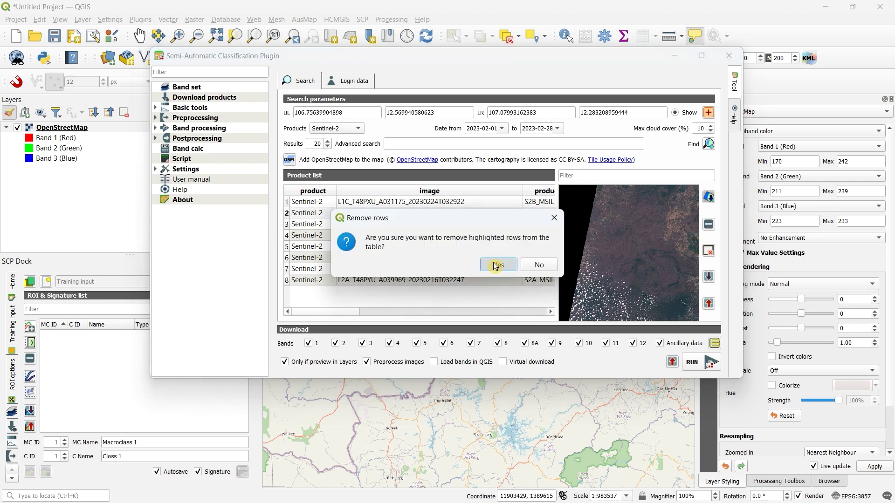
click(497, 265)
- Preview image L1C_T48PYV_A039969_20230216T032247 and remove it from the product list
click(288, 215)
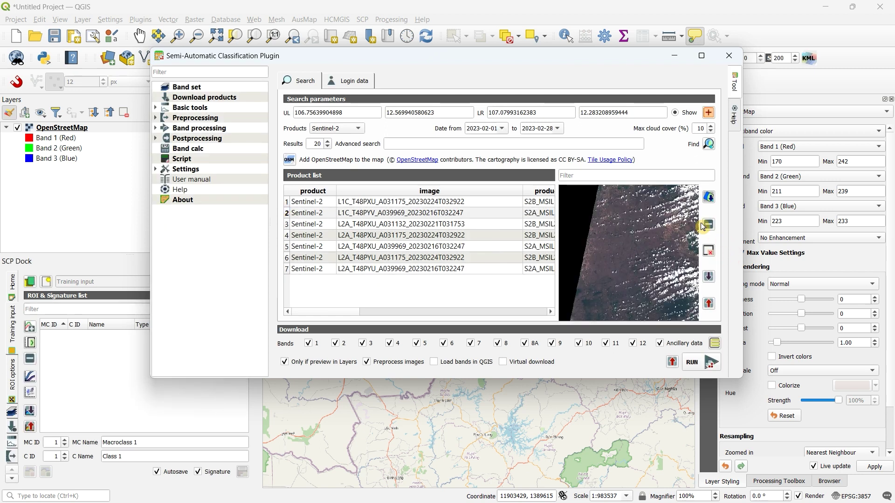
click(288, 214)
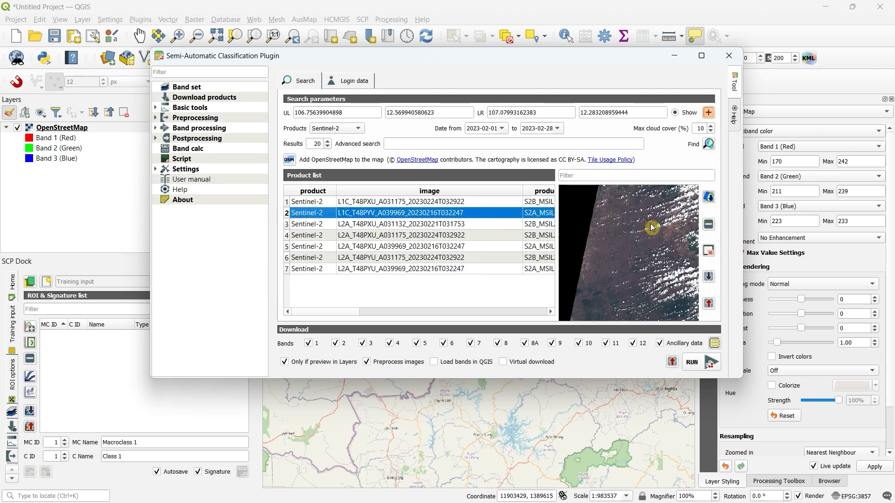
click(710, 225)
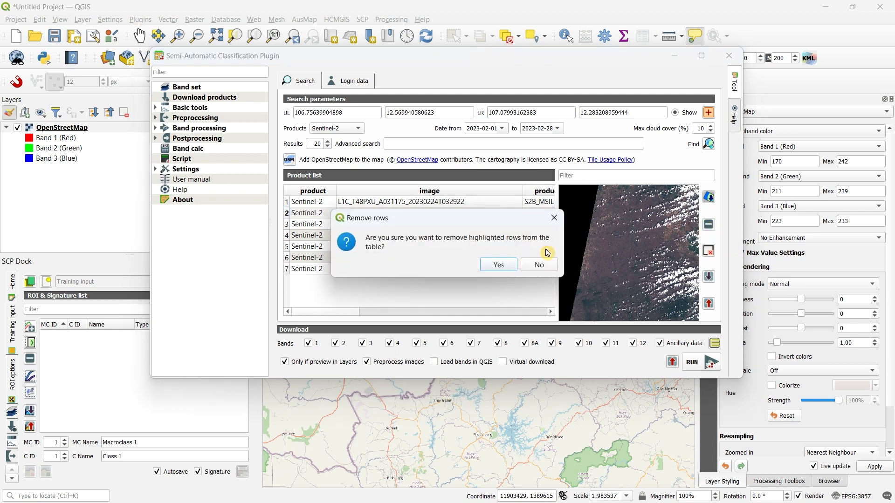
click(497, 266)
- Preview image L2A_T48PXU_A031132_20230221T031753 and remove it from the product list
click(288, 215)
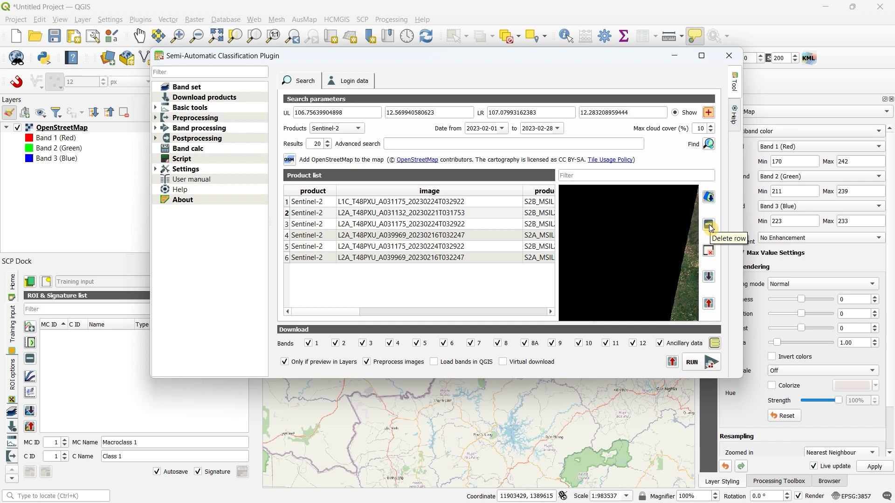
click(384, 214)
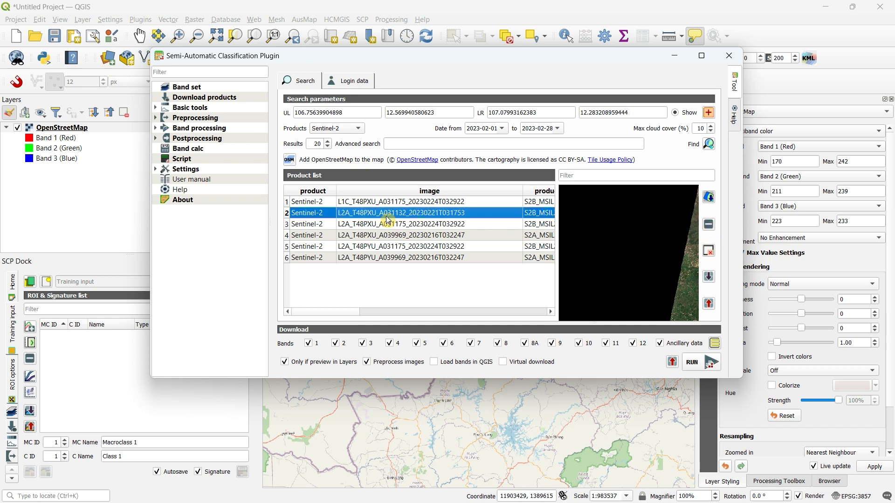
click(709, 228)
click(500, 266)
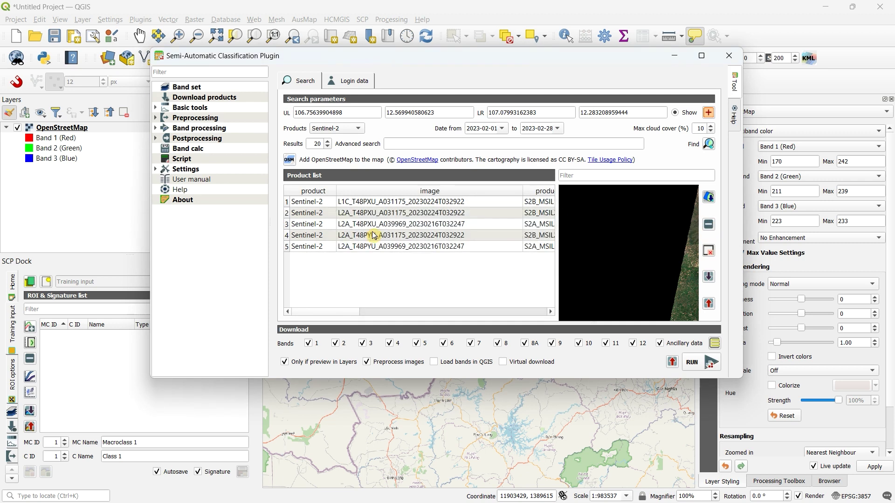
- Preview images L2A_T48PXU_A031175_20230224T032922 and L2A_T48PXU_A039969_20230216T032247, and remove the latter from the product list
click(292, 214)
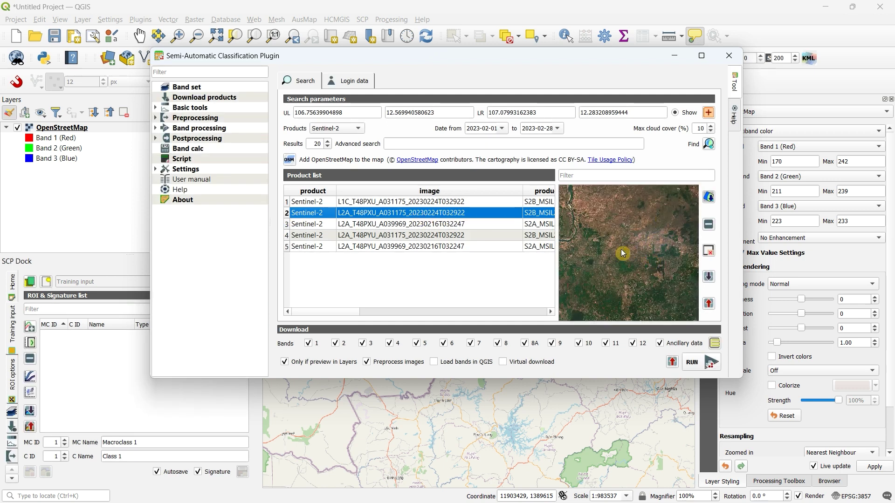
click(287, 225)
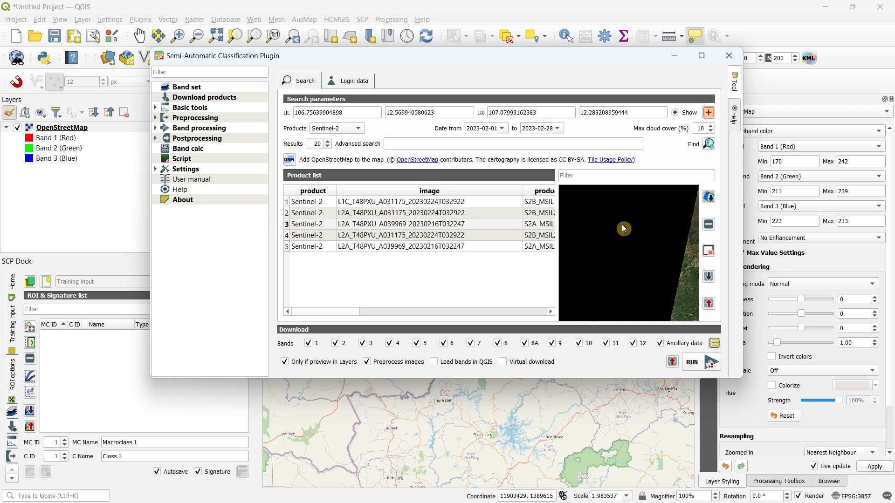
click(347, 225)
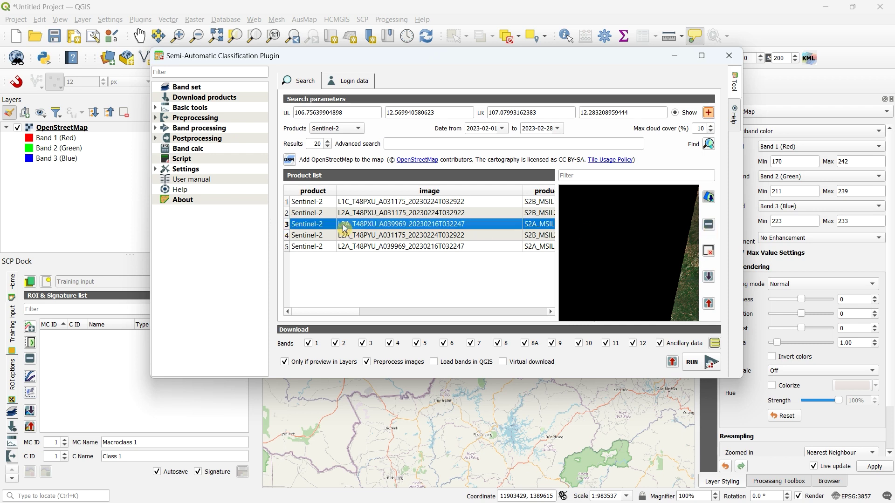
click(708, 226)
click(513, 262)
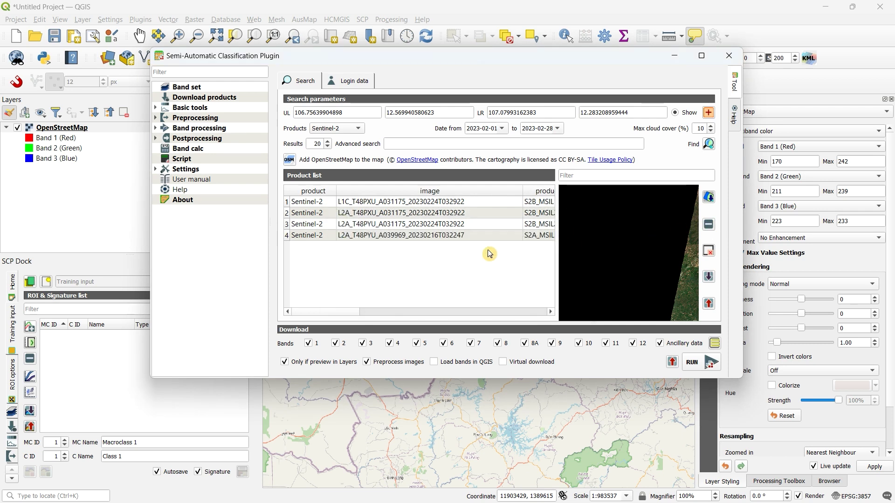
- Preview image L2A_T48PYU_A031175_20230224T032922 and delete its row from the product list
click(288, 227)
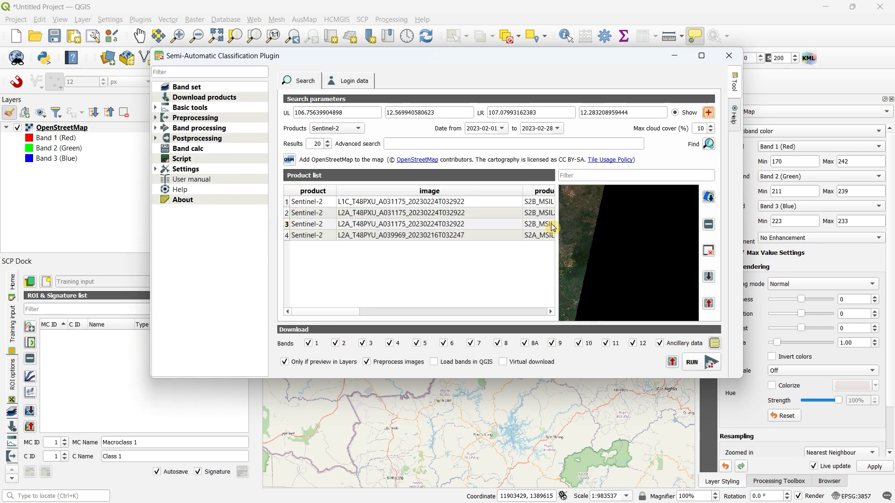
click(419, 228)
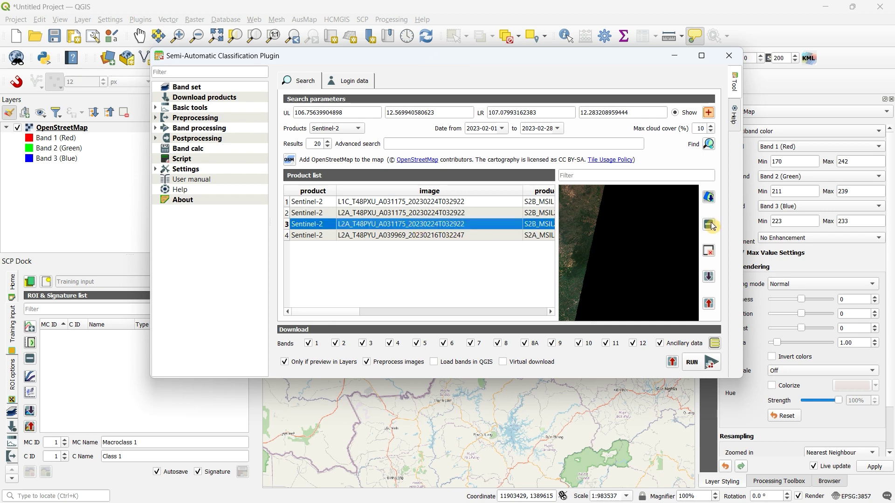
click(708, 224)
click(513, 266)
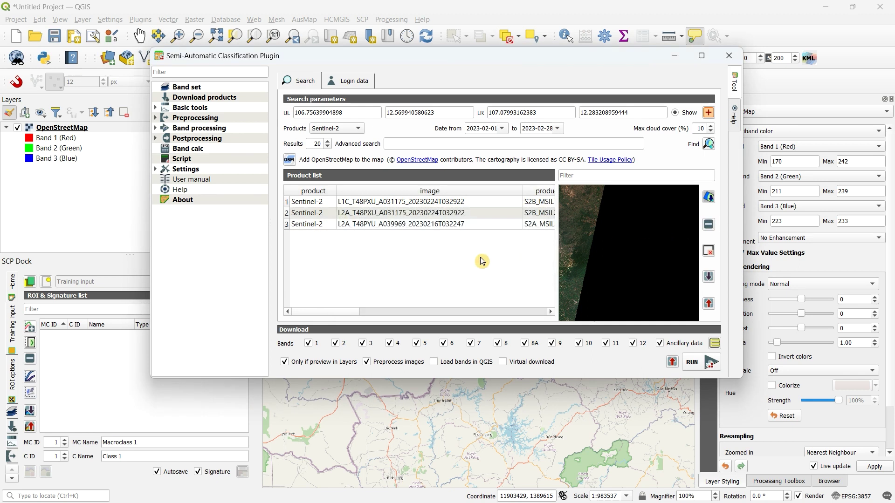
- Preview image L2A_T48PYU_A039969_20230216T032247 and remove it from the product list
click(287, 224)
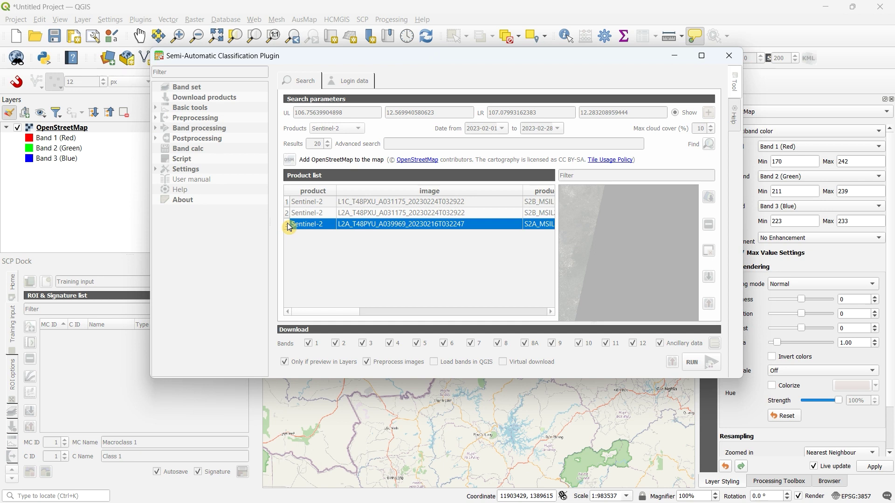
click(389, 224)
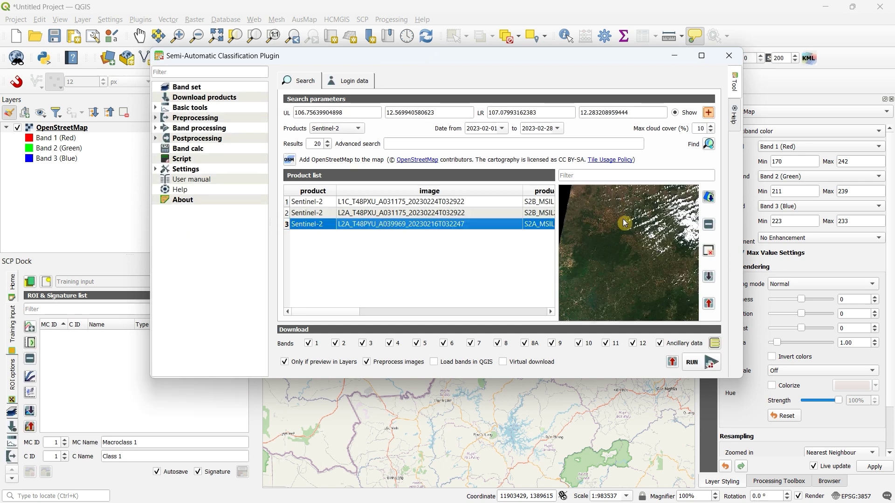
click(709, 227)
click(494, 263)
- Compare the previews of the L2A and L1C T48PXU_A031175_20230224T032922 images and remove the L1C one from the product list
click(302, 212)
click(289, 215)
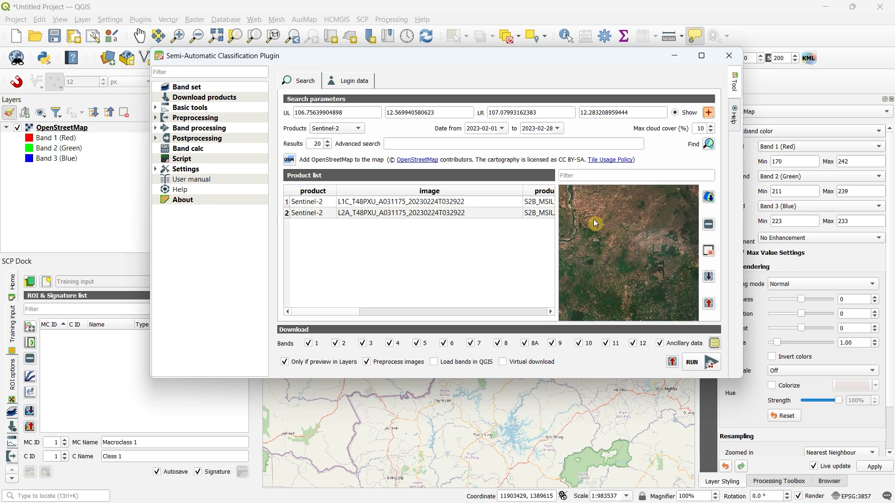
click(288, 205)
click(307, 205)
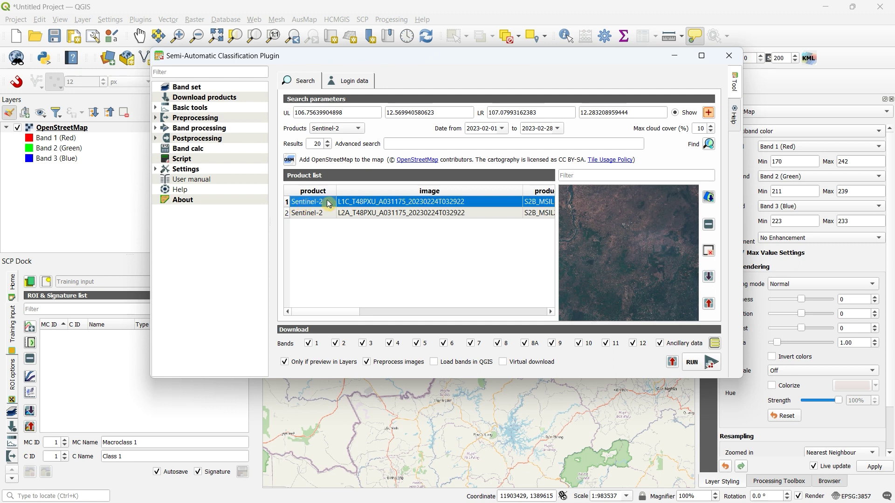
click(708, 225)
click(496, 263)
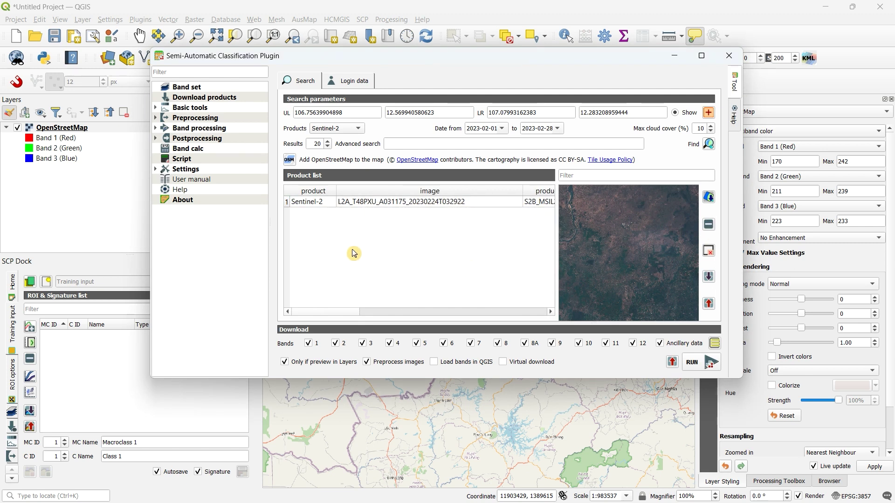
- Add the preview of image L2A_T48PXU_A031175_20230224T032922 to the map and inspect its coverage over OpenStreetMap
click(304, 202)
drag(540, 74, 520, 81)
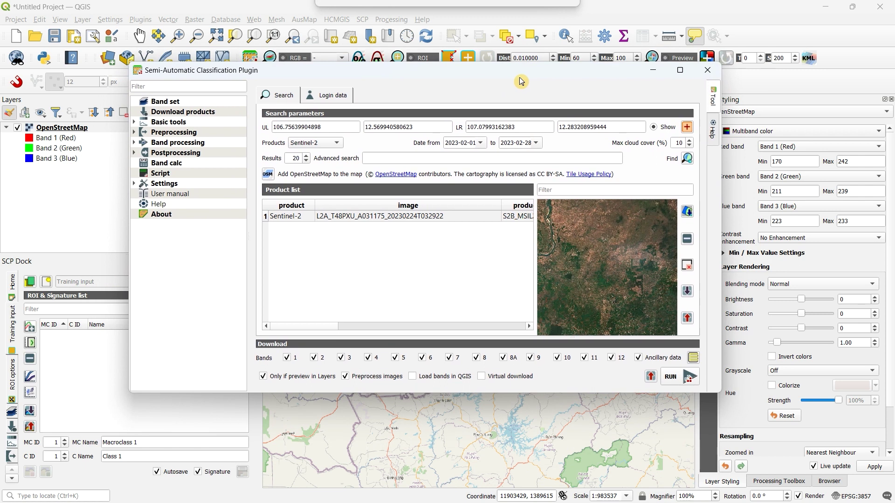
click(688, 213)
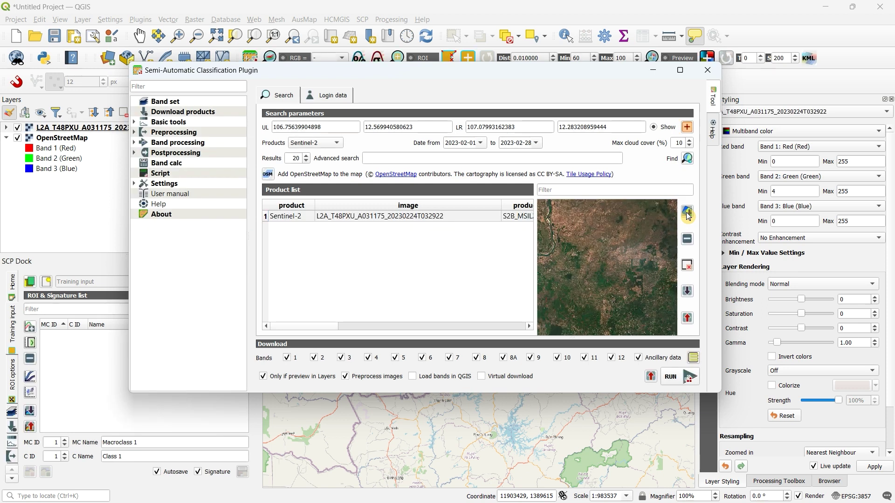
click(653, 70)
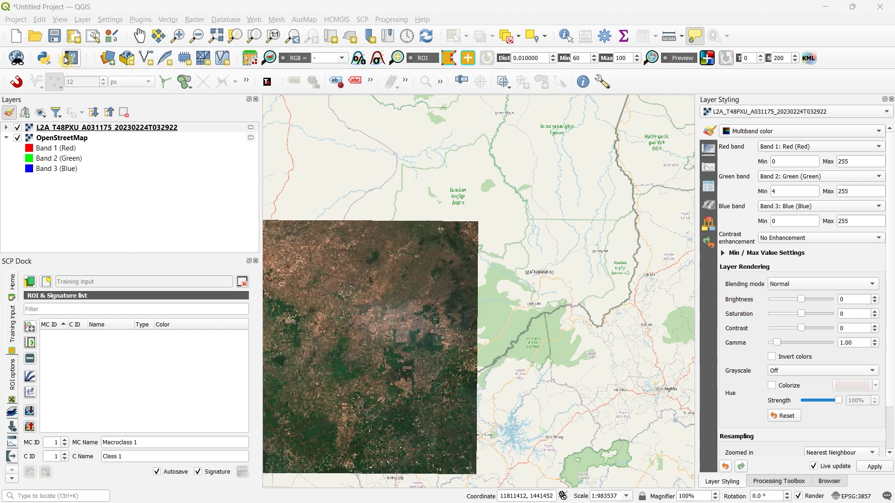
click(138, 36)
click(381, 198)
drag(381, 198, 526, 274)
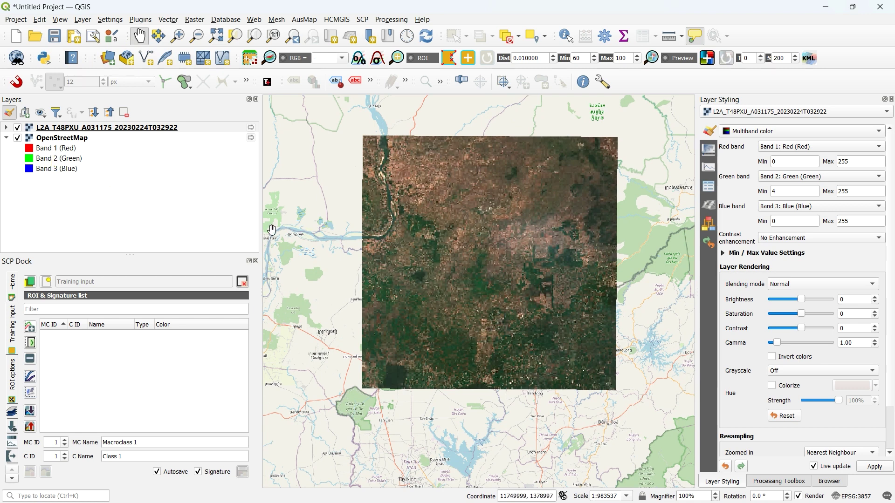
- Run the product download from the plugin and browse to the Remote Sensing folder on DATA (D:) as the destination
key(alt+Tab)
click(456, 238)
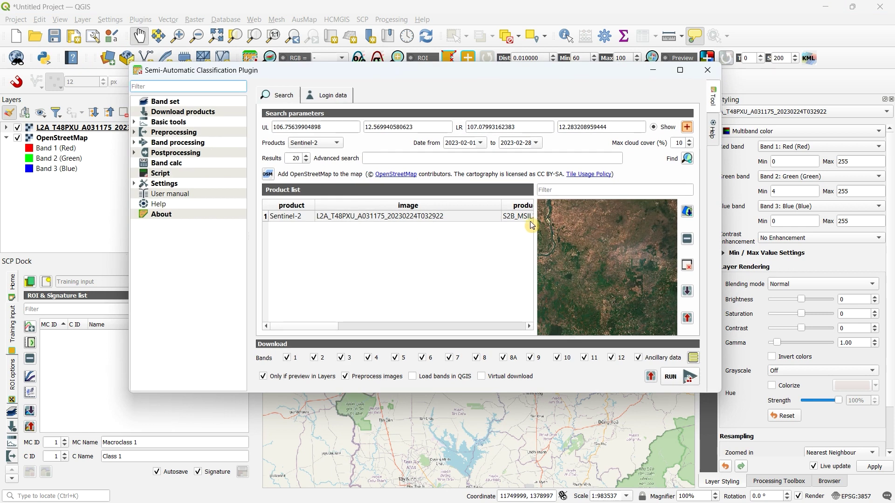
click(689, 378)
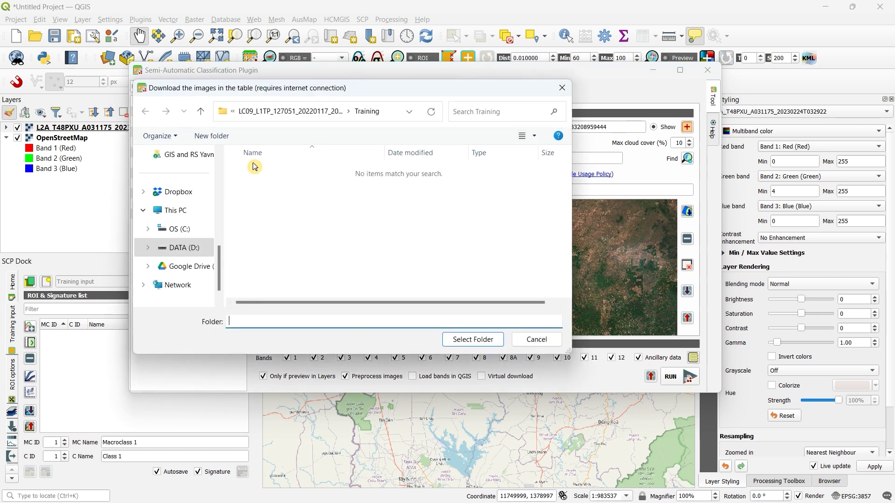
click(188, 254)
scroll(272, 191, down, 2)
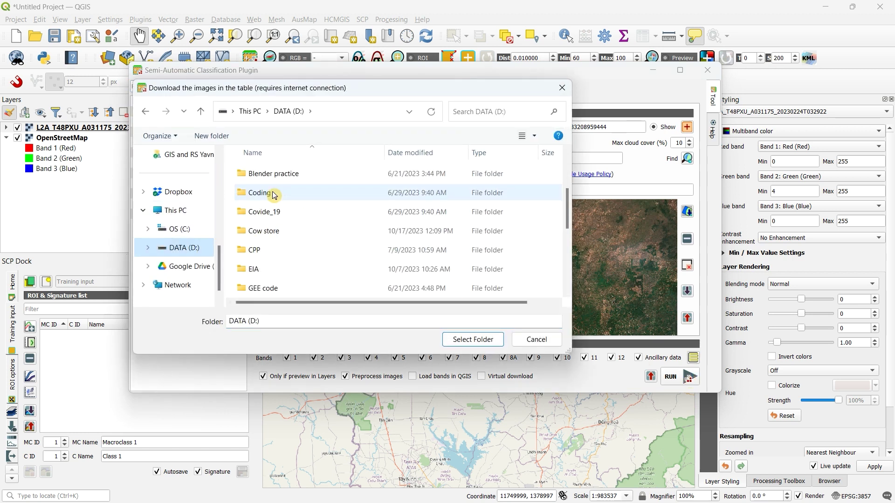
scroll(271, 246, down, 3)
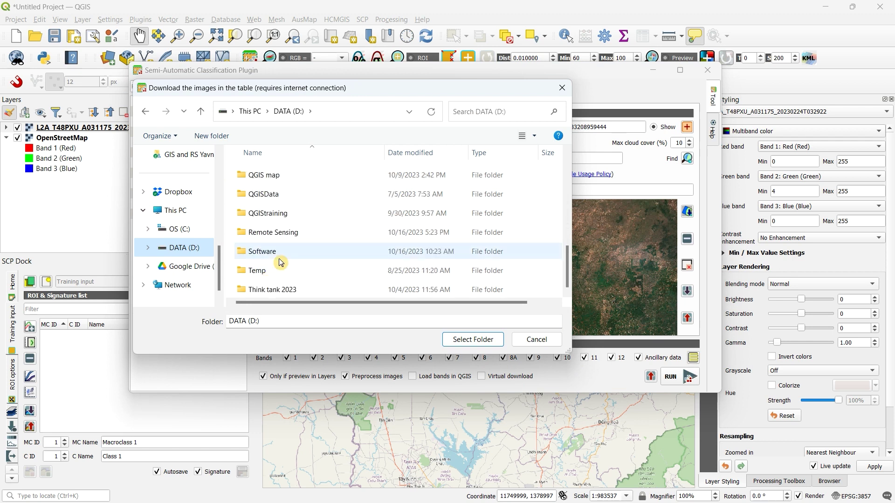
double_click(267, 232)
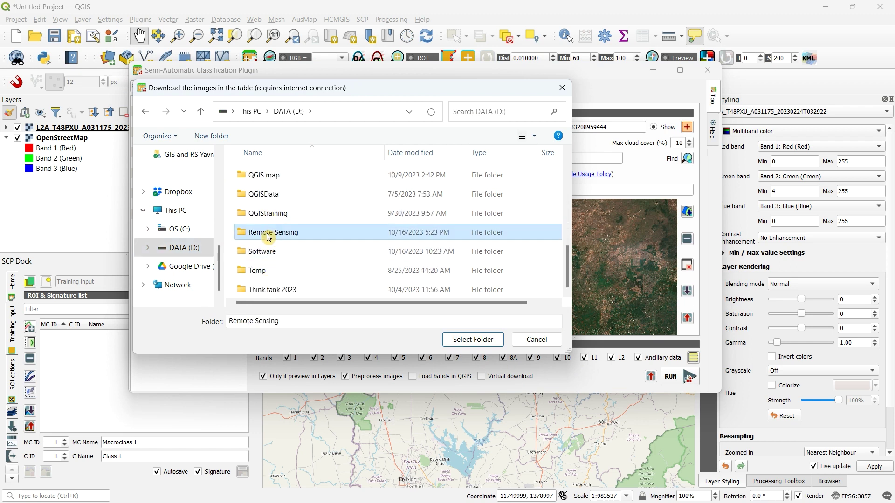
- Create a new folder named Sentinel 2 inside the Remote Sensing folder
click(211, 136)
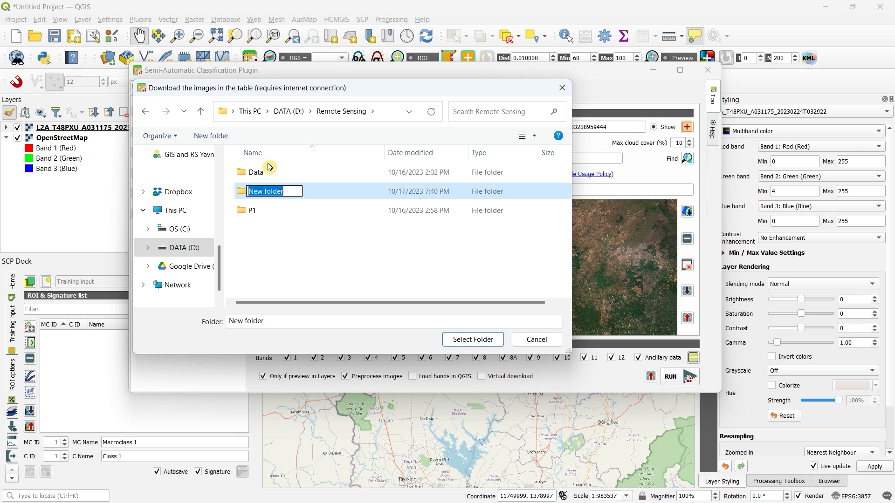
text(Sen)
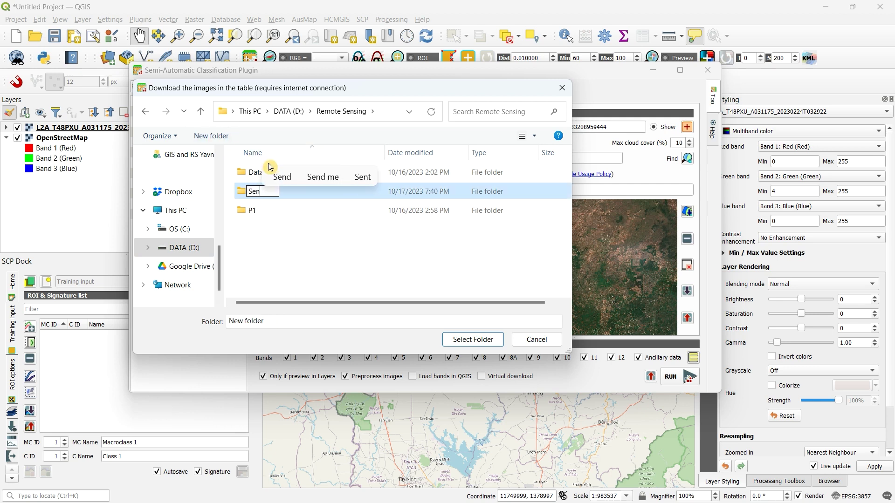
text(tinel)
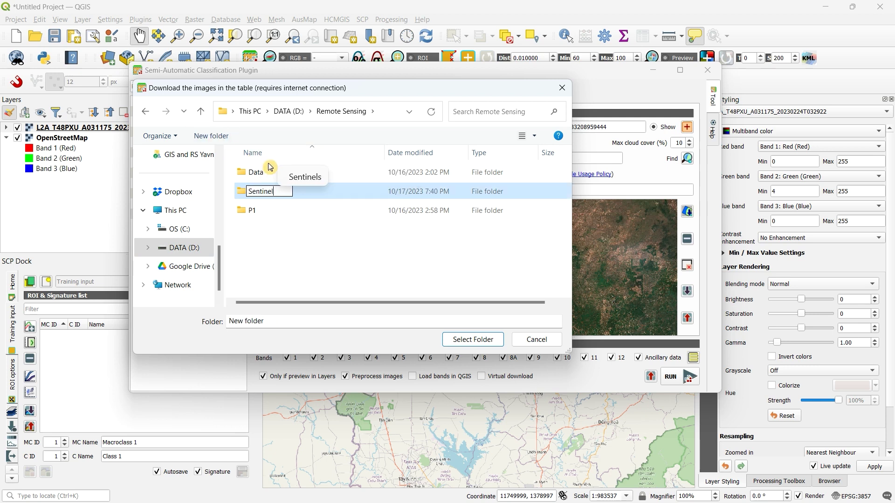
text(2)
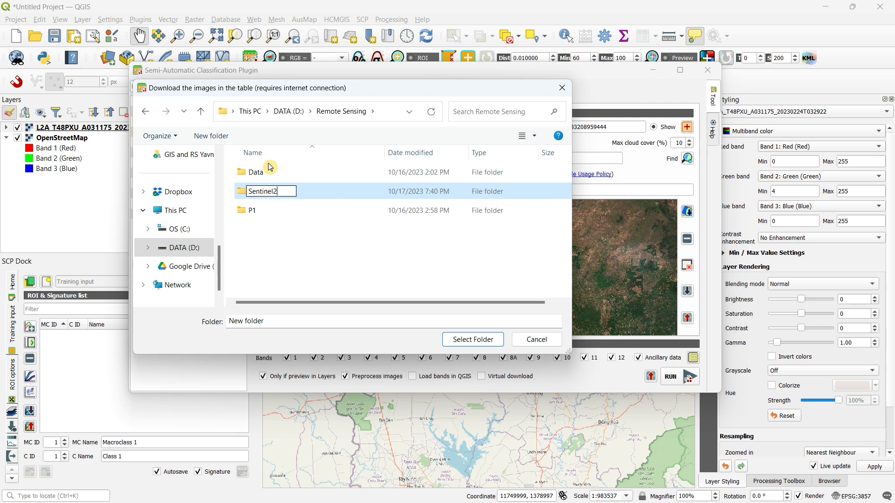
key(BackSpace)
text( 2)
key(Return)
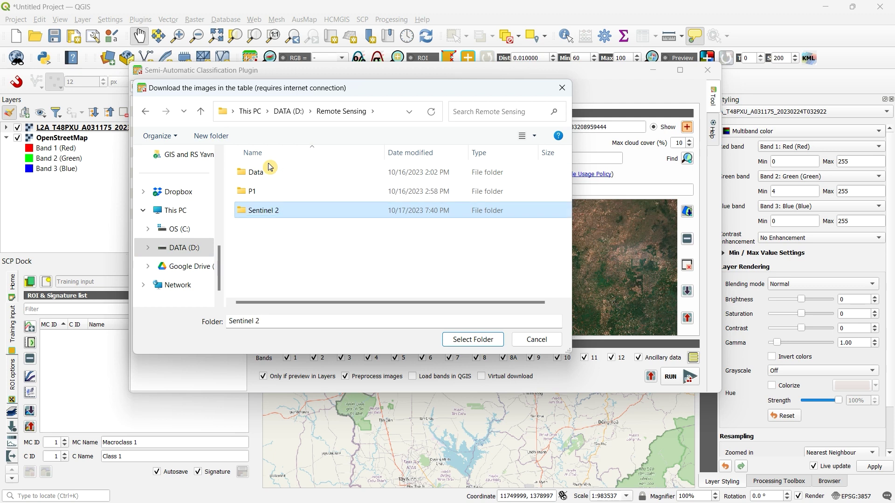
- Download the image into the Sentinel 2 folder and move the plugin window aside to monitor the progress
click(263, 215)
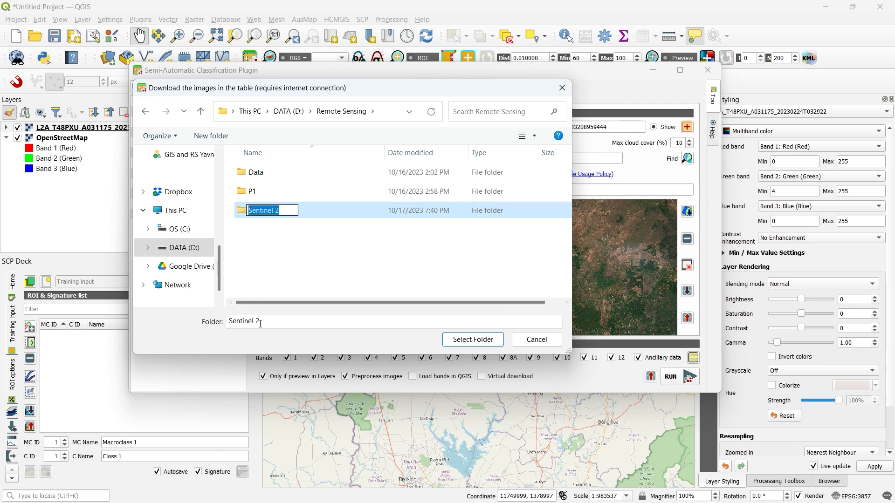
click(461, 342)
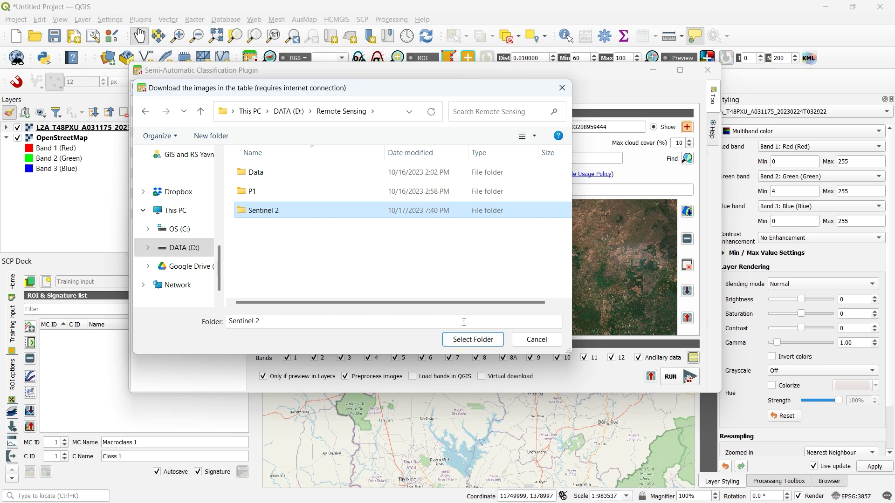
click(471, 340)
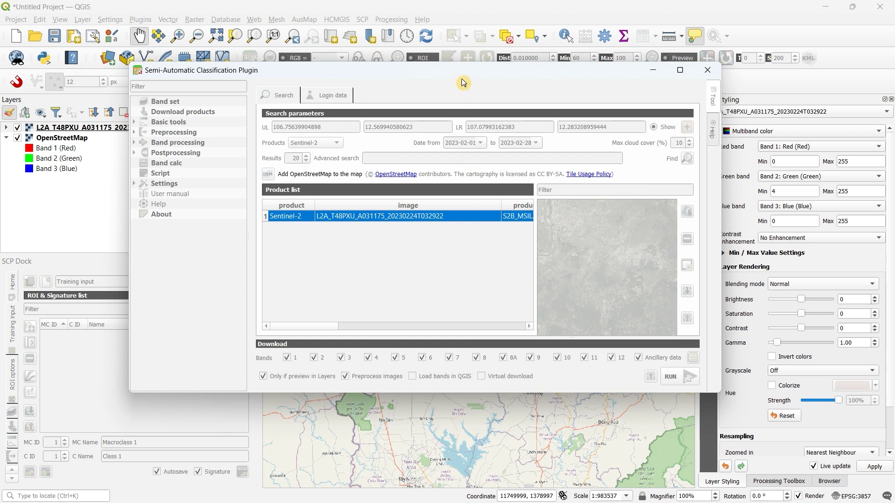
drag(460, 69, 456, 189)
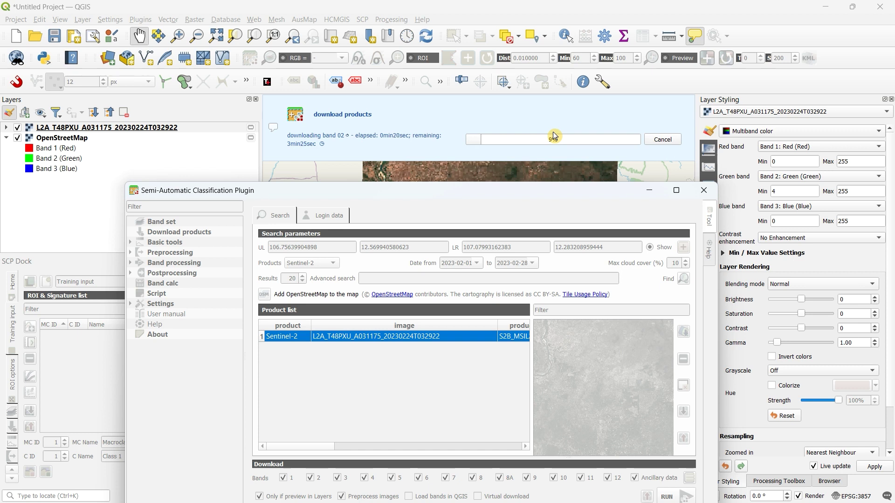
drag(447, 193, 447, 139)
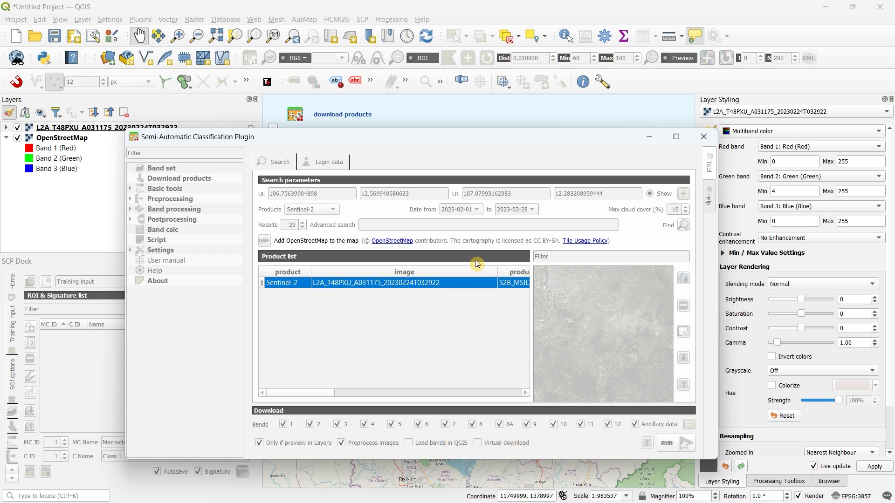
drag(446, 139, 443, 188)
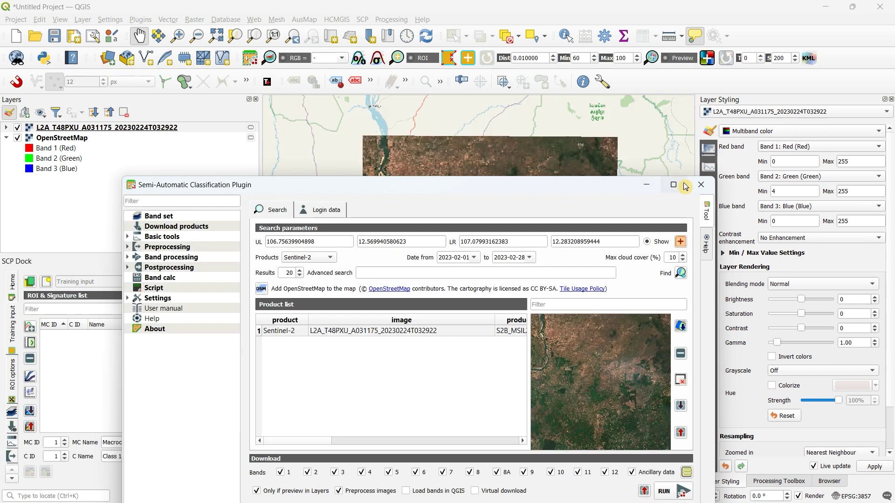
- Close the plugin window, minimize QGIS and open the Sentinel 2 folder under DATA (D:) > Remote Sensing in File Explorer
click(703, 186)
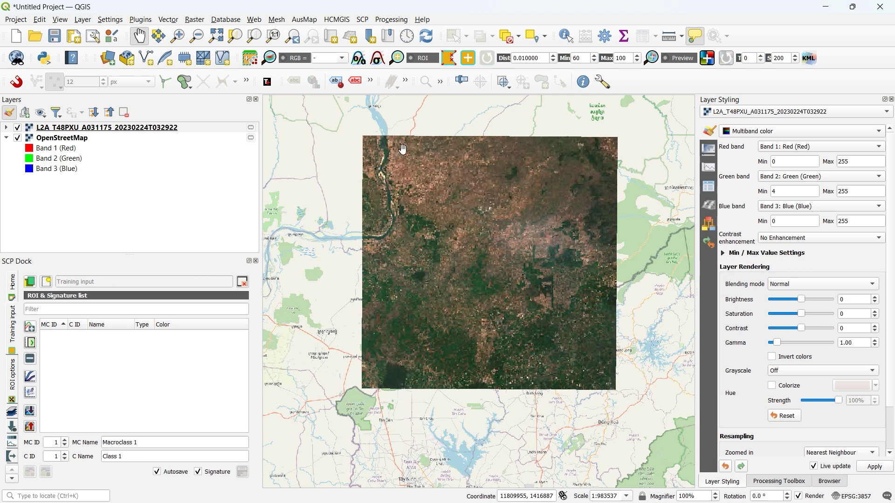
click(824, 9)
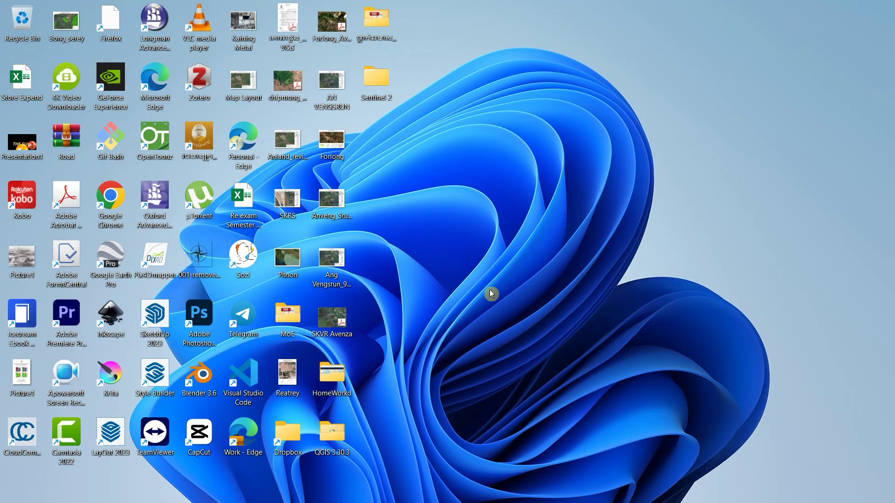
mouse_move(433, 502)
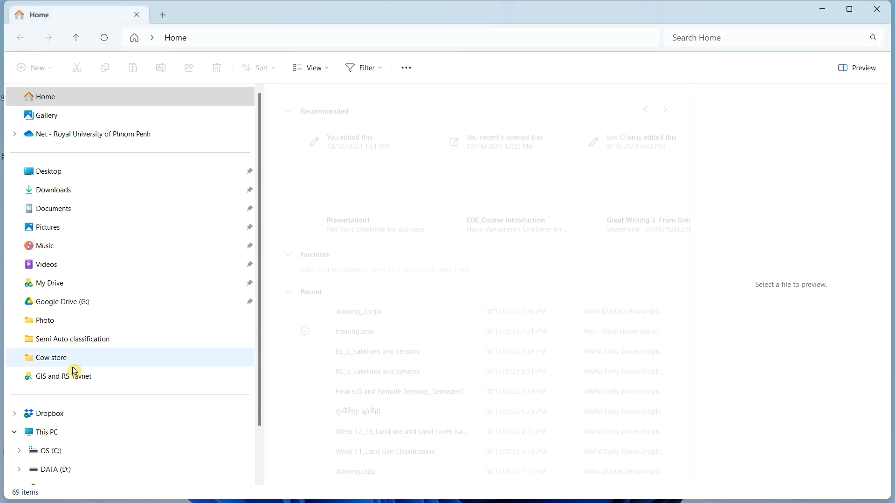
click(56, 466)
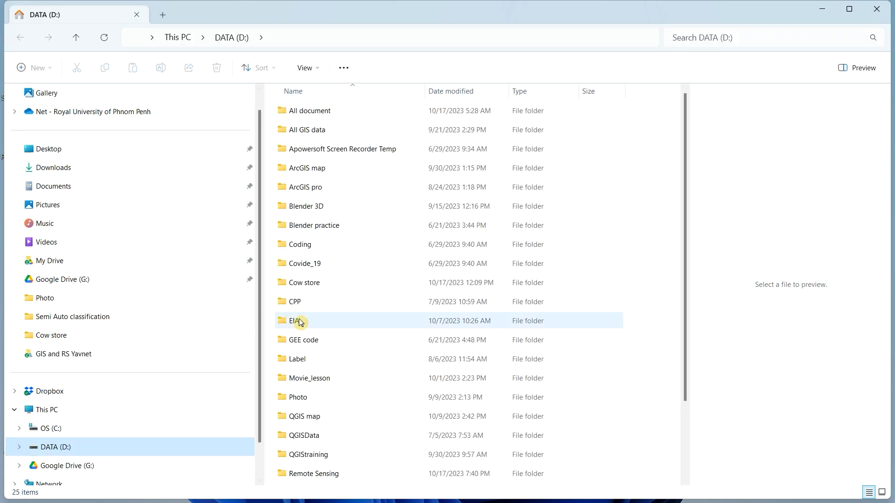
scroll(330, 329, down, 2)
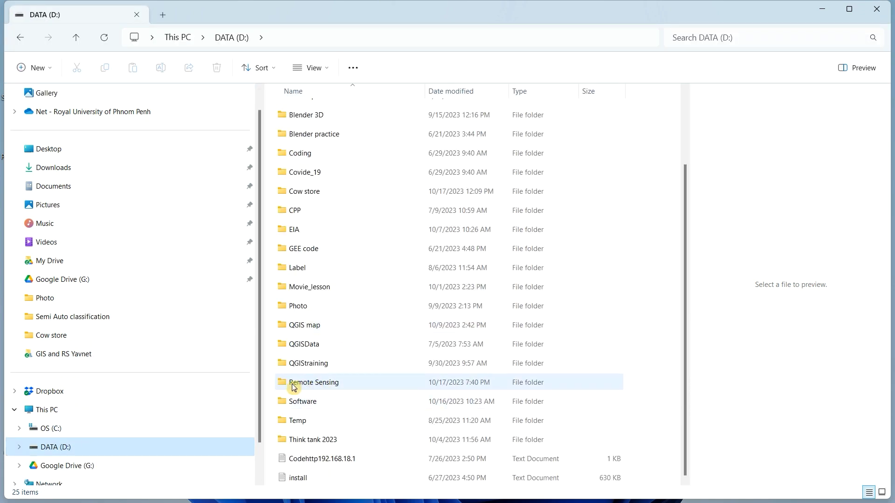
double_click(310, 385)
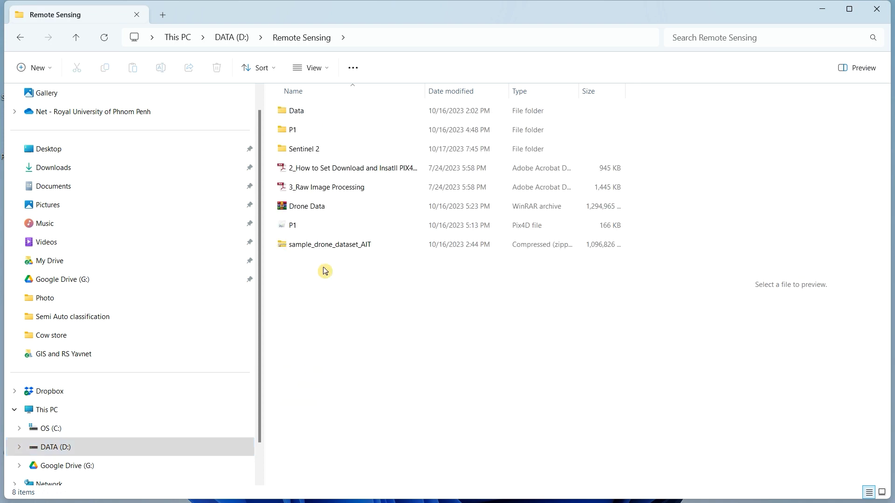
double_click(304, 158)
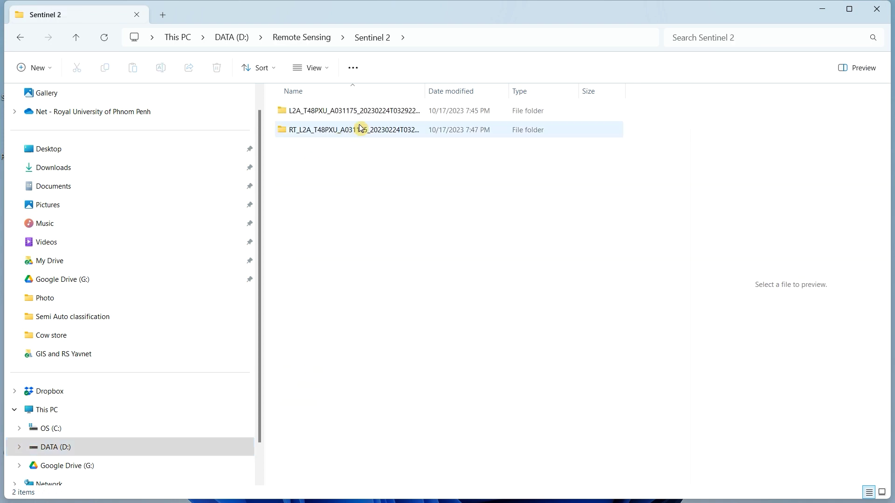
- Examine the downloaded original band files in the L2A_T48PXU_A031175_20230224T032922_2023-02-24 folder and return to the Sentinel 2 folder
drag(425, 91, 540, 93)
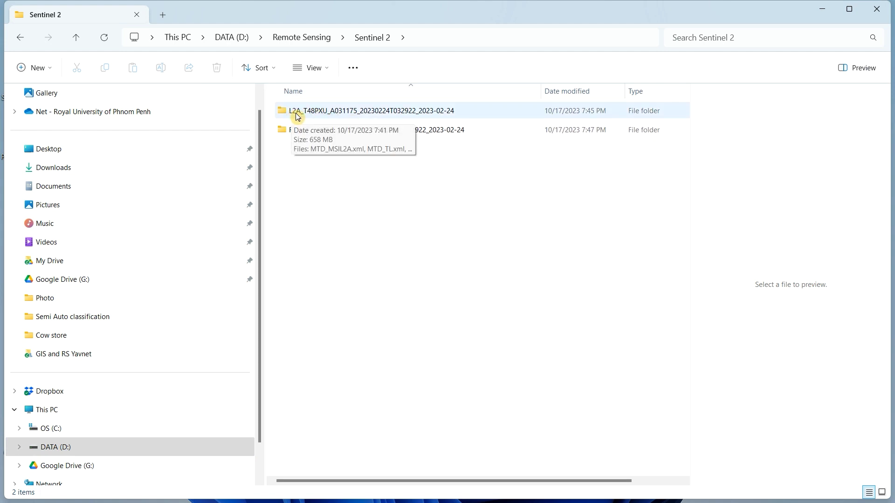
double_click(364, 113)
drag(424, 91, 496, 91)
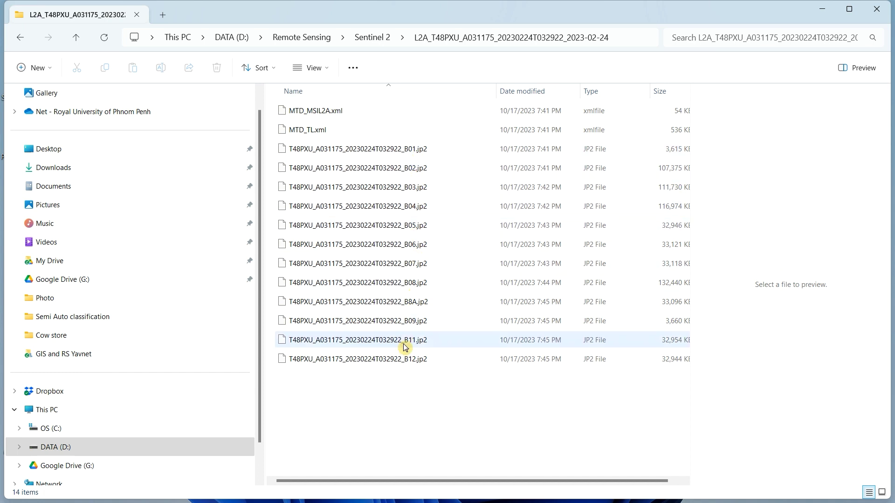
click(20, 37)
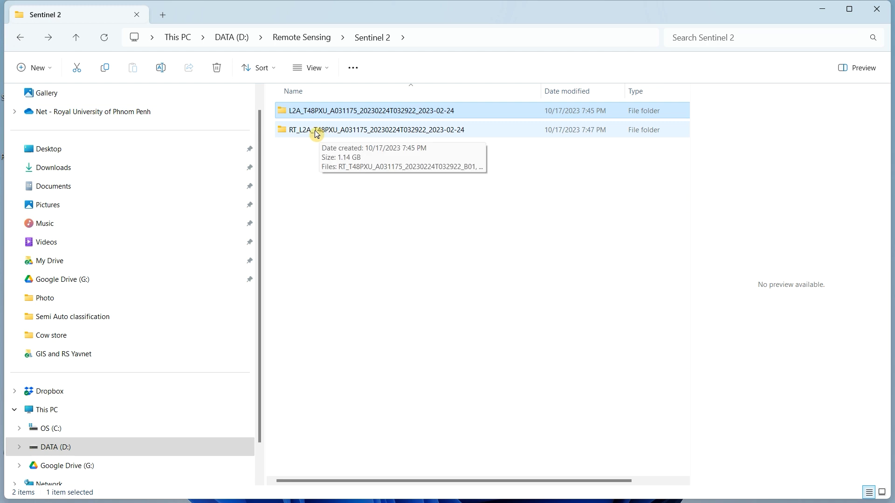
- Examine the preprocessed band files in the RT_L2A_T48PXU_A031175_20230224T032922_2023-02-24 folder in Details view, and minimize the window
double_click(314, 131)
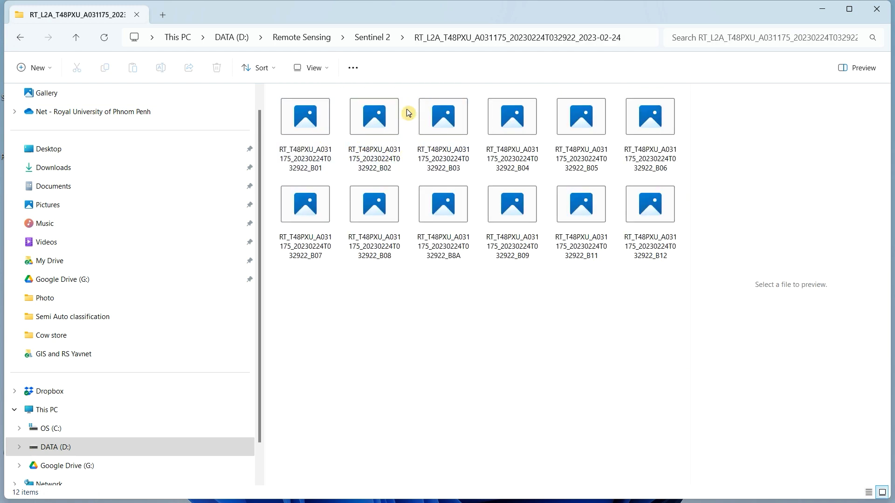
click(330, 72)
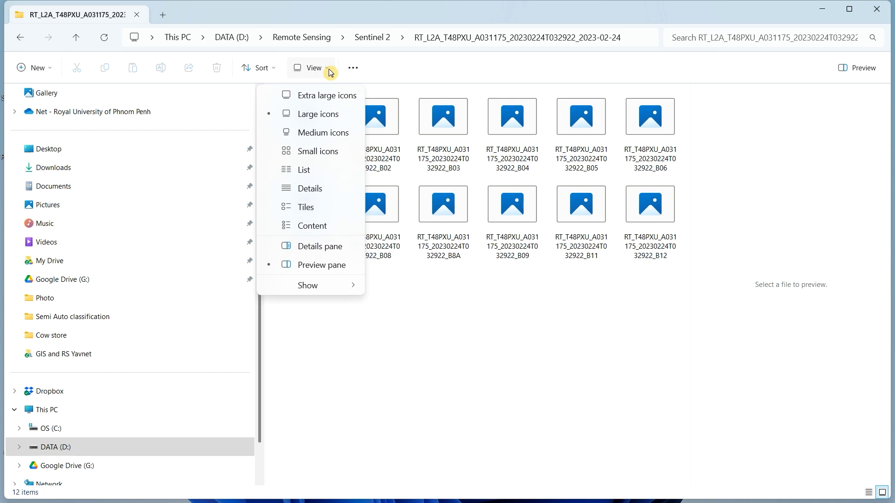
click(309, 188)
double_click(359, 90)
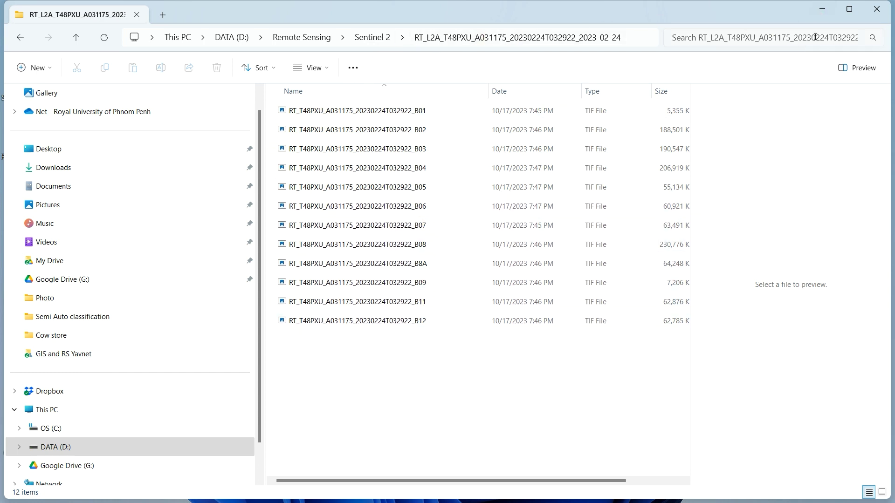
click(823, 9)
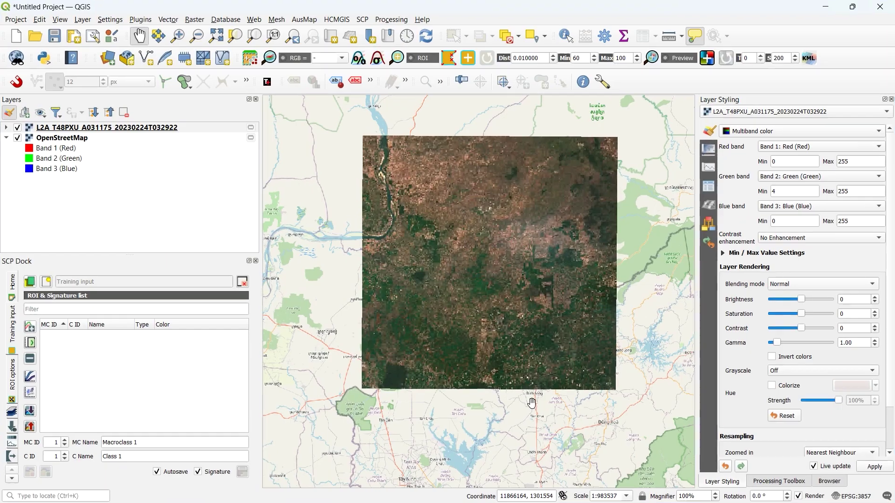
- Return to QGIS and hide the L2A_T48PXU_A031175_20230224T032922 preview and OpenStreetMap layers
click(629, 489)
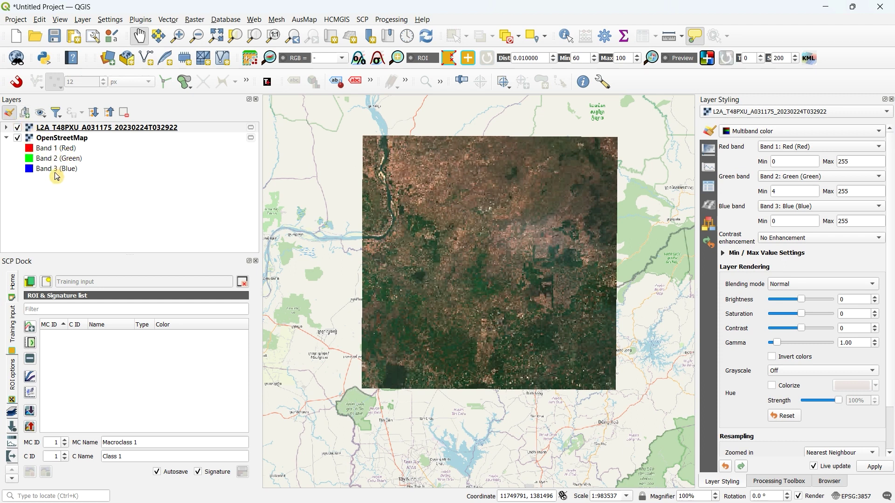
click(17, 128)
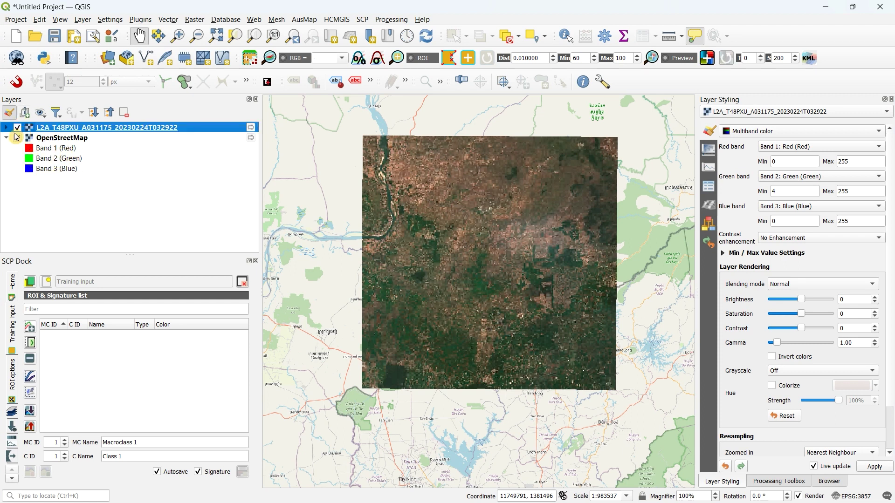
click(18, 138)
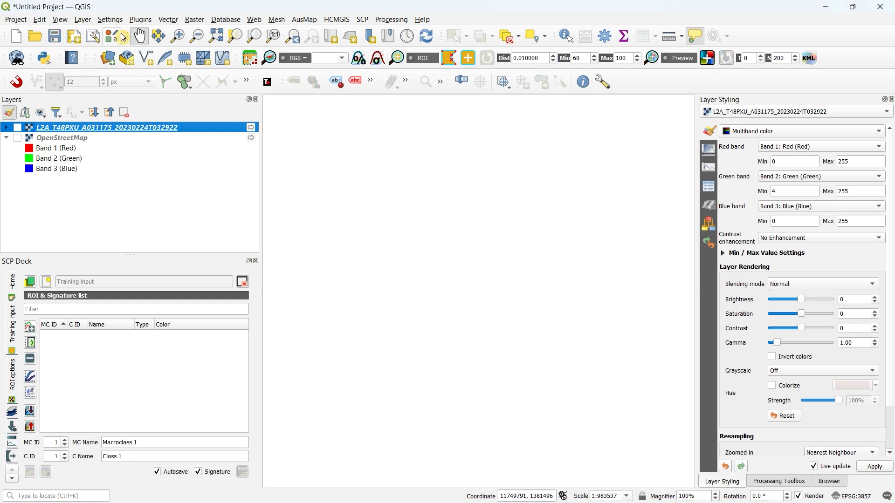
- Start adding a raster layer and browse to the RT_L2A_T48PXU_A031175_20230224T032922 folder inside Remote Sensing > Sentinel 2 on DATA (D:)
click(81, 19)
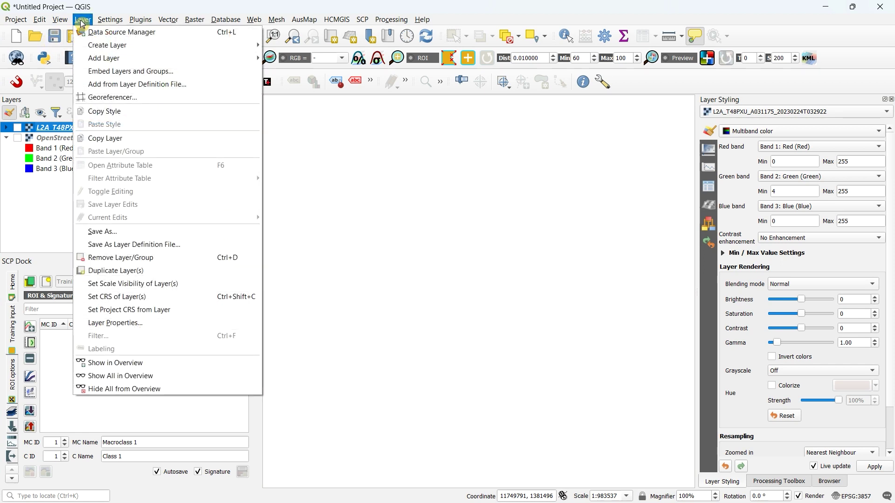
mouse_move(158, 58)
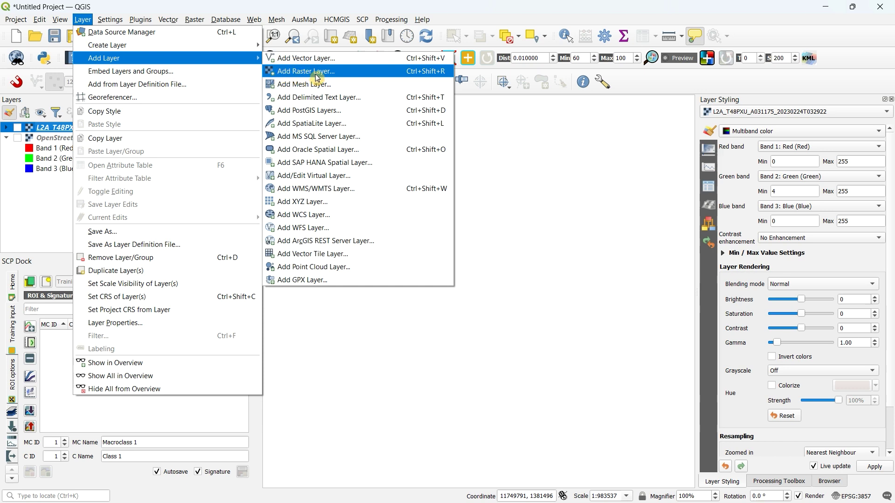
click(315, 76)
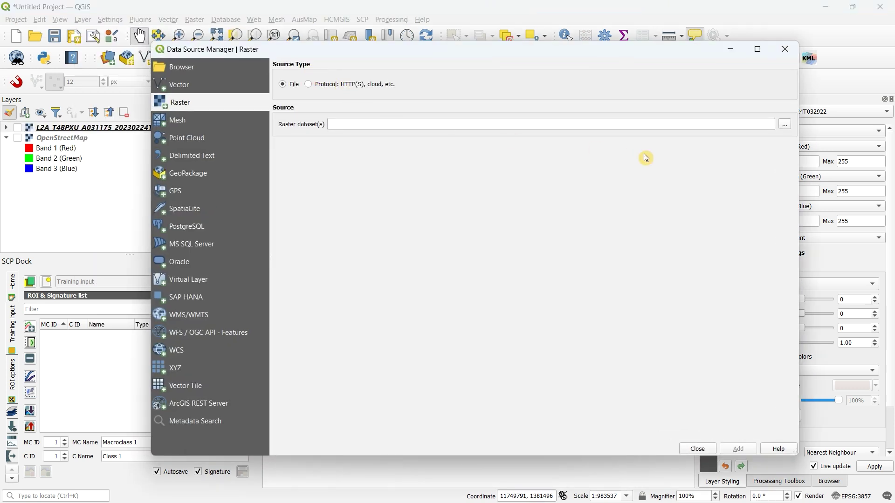
click(786, 126)
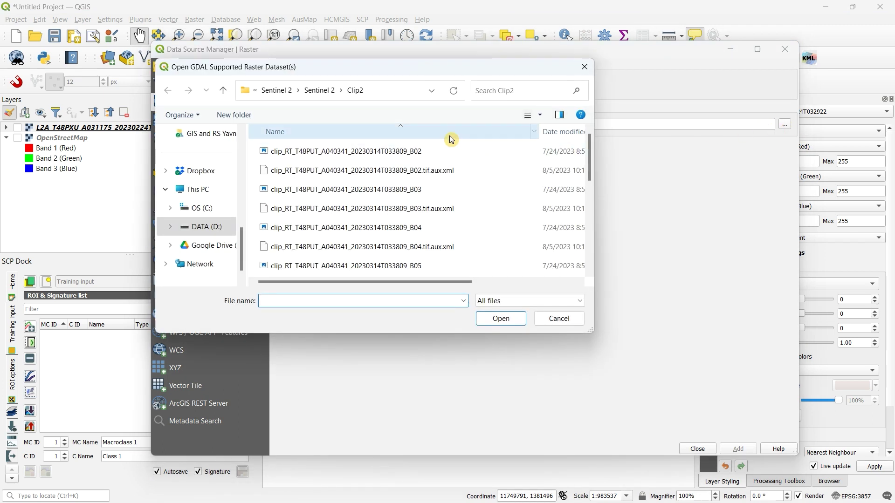
click(206, 227)
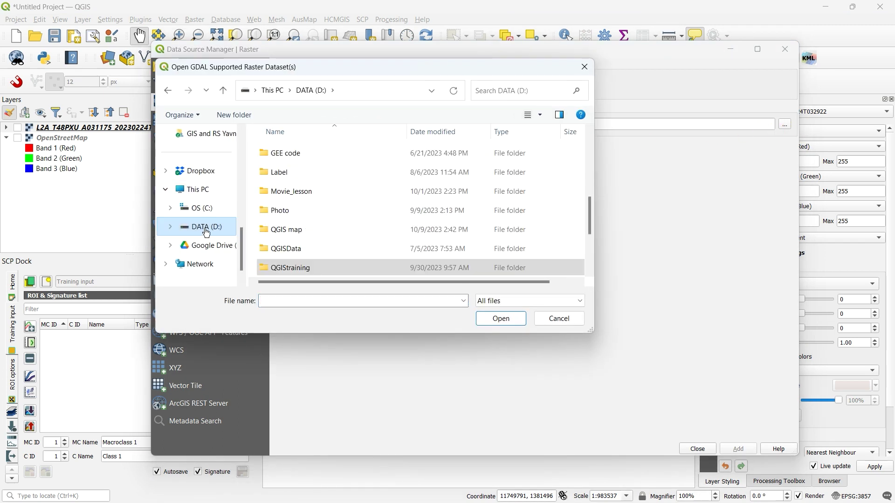
drag(592, 216, 589, 239)
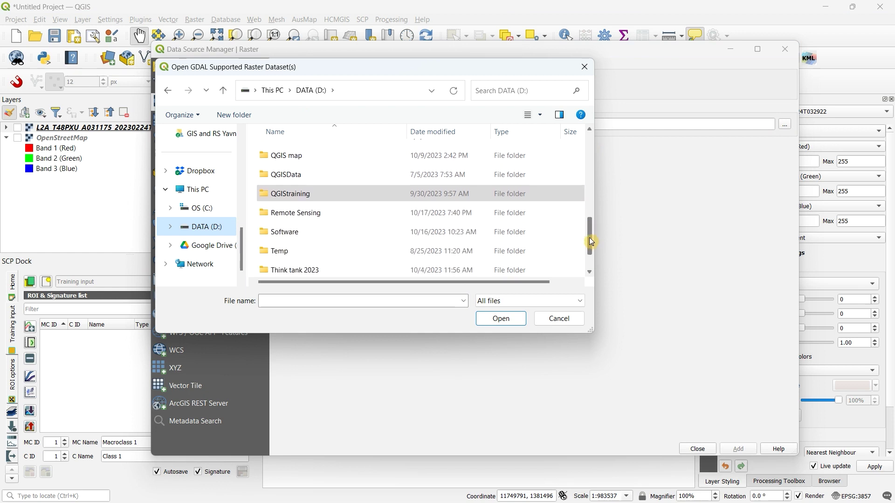
double_click(283, 214)
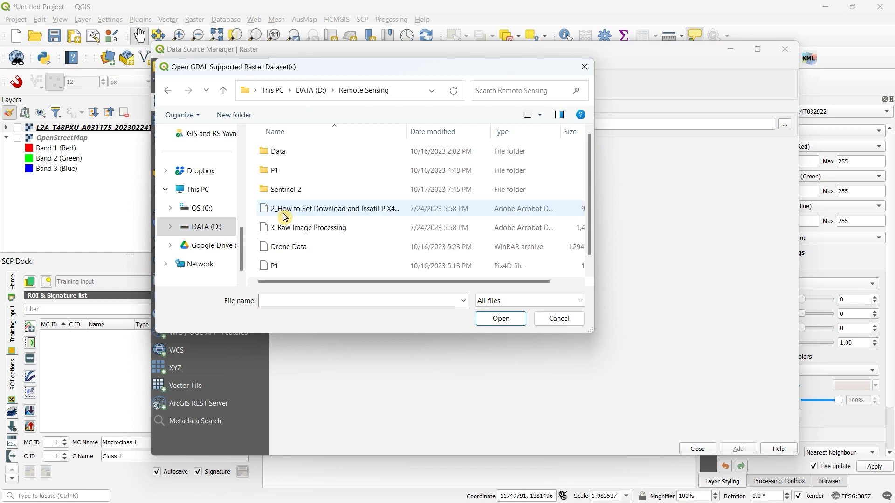
double_click(287, 193)
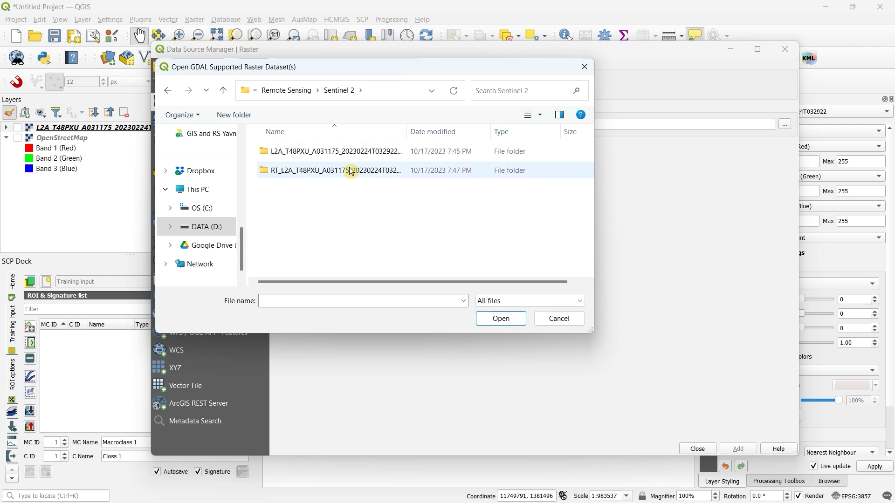
double_click(317, 174)
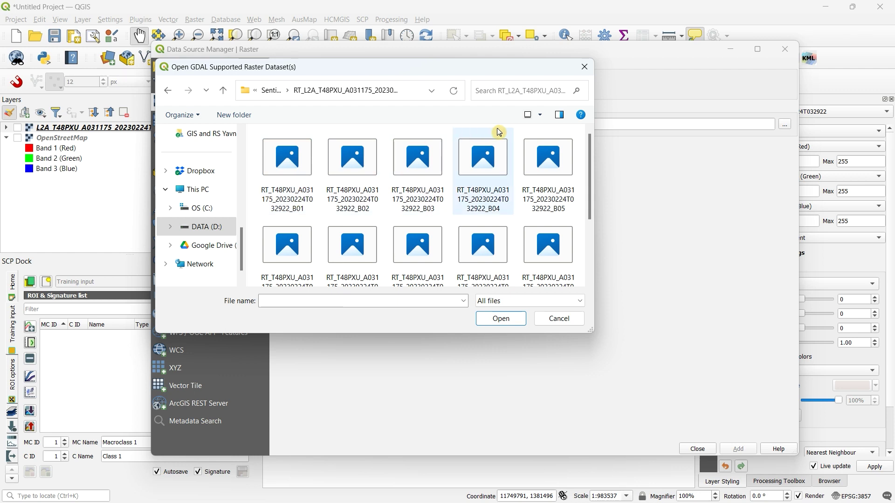
- Show the band files in Details view and widen the Name column until the full file names fit
click(541, 116)
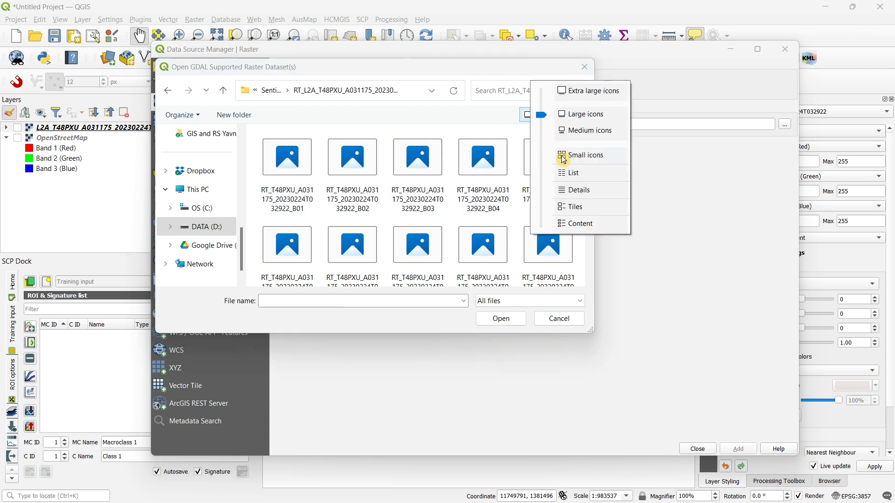
click(569, 191)
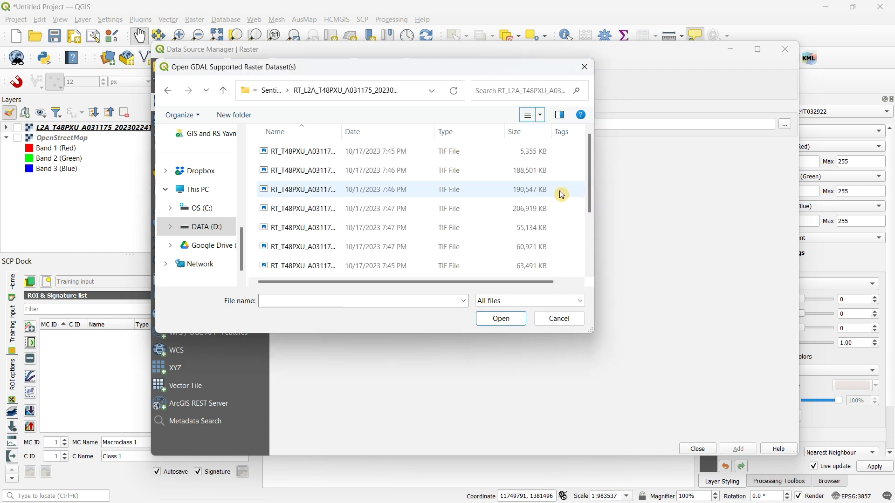
drag(341, 128, 442, 131)
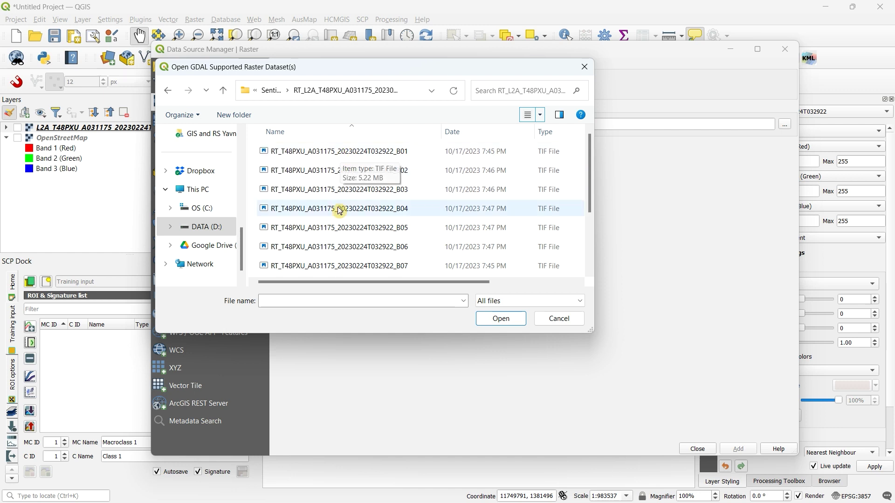
- Select all RT_T48PXU_A031175_20230224T032922 band TIF files from B01 to B12, including B8A, and add them to the project as raster layers
click(338, 153)
shift+click(338, 171)
shift+click(336, 190)
shift+click(338, 208)
shift+click(341, 229)
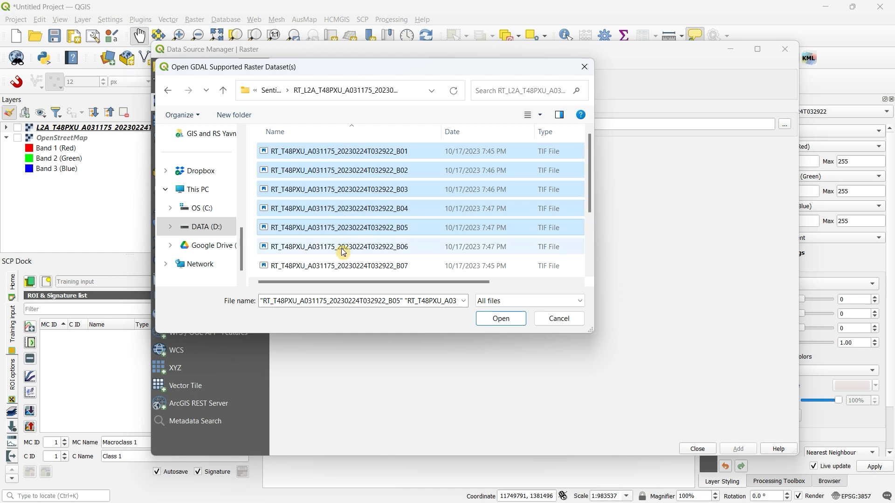
shift+click(342, 247)
shift+click(344, 266)
drag(588, 201, 589, 242)
shift+click(391, 227)
shift+click(386, 238)
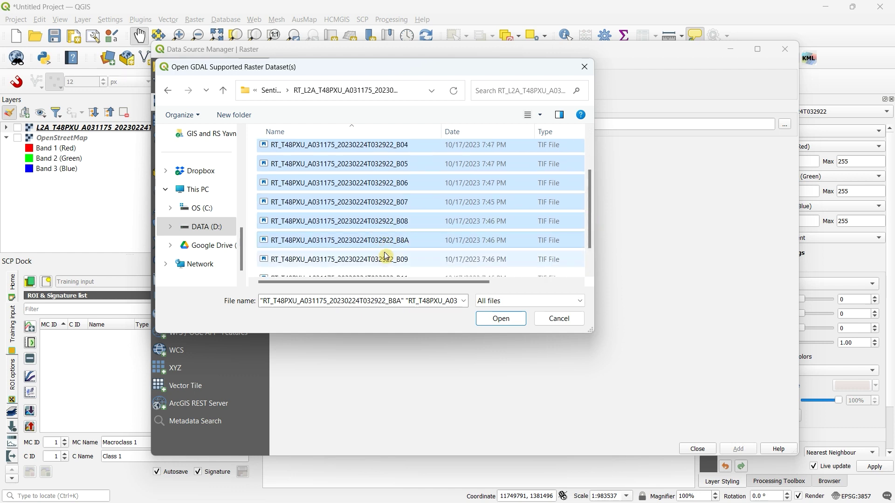
shift+click(387, 258)
drag(591, 224, 591, 241)
shift+click(406, 250)
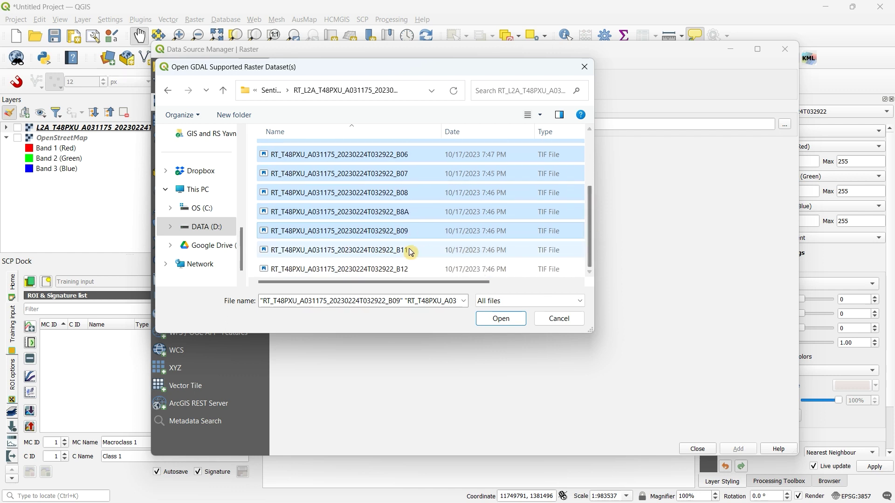
shift+click(394, 270)
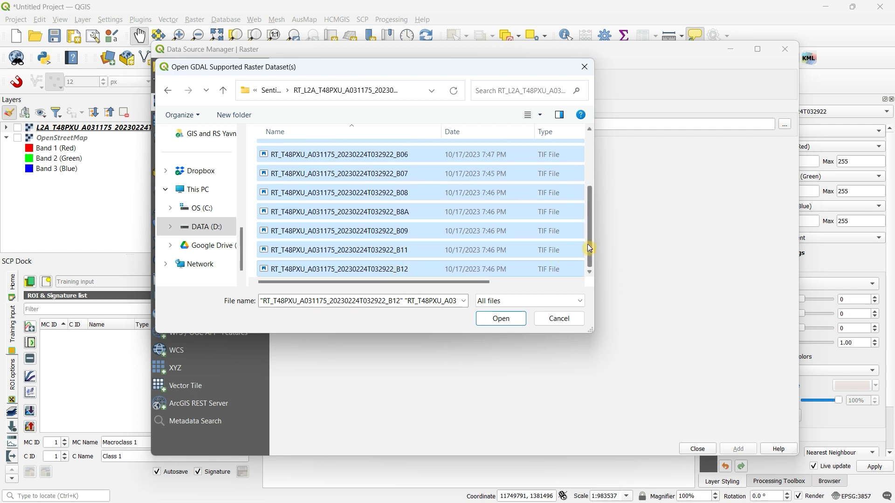
click(501, 318)
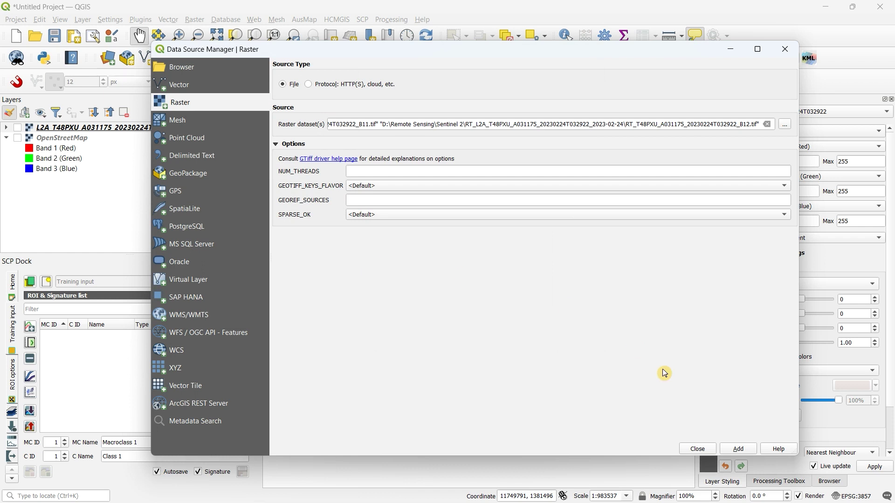
click(734, 449)
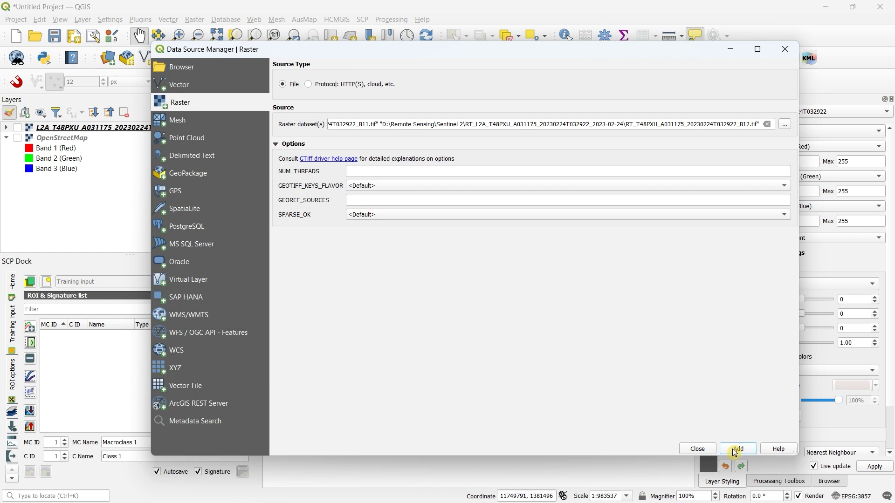
- Close the data source dialog, collapse all legend entries in the layer list, and enlarge the list slightly to fit more layers
click(699, 449)
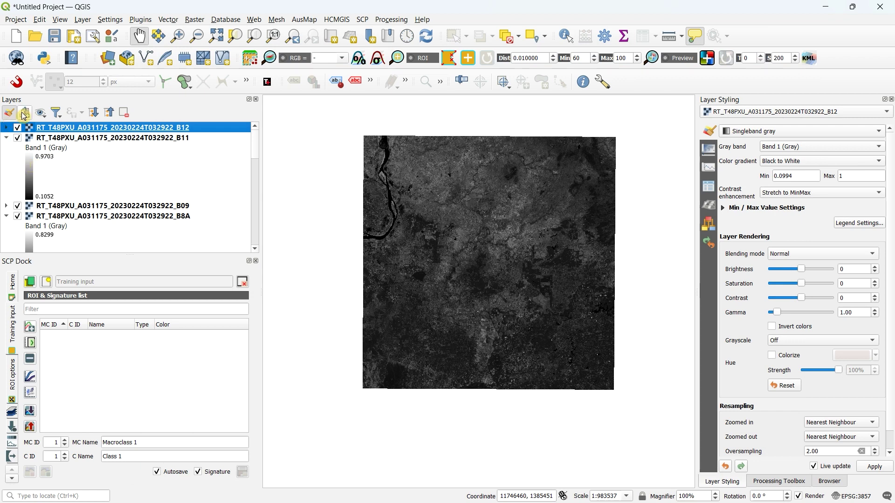
click(109, 114)
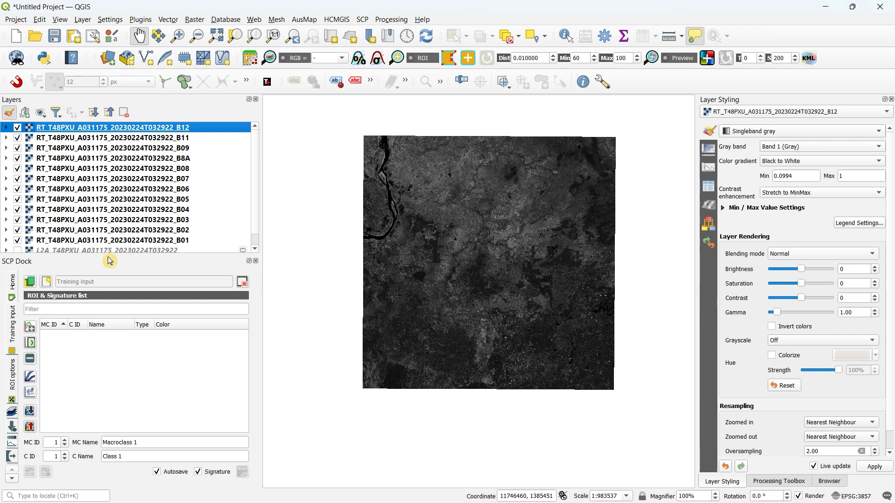
drag(108, 257, 110, 271)
scroll(79, 213, down, 1)
scroll(79, 212, up, 1)
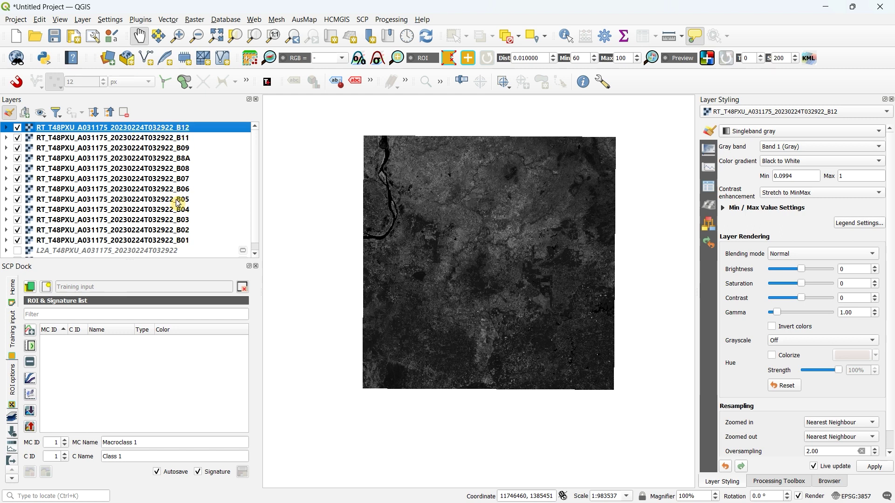
- Hide the RT_T48PXU band layers one at a time from B12 down to B01 to compare the image of each band
click(19, 128)
click(18, 138)
click(18, 149)
click(18, 159)
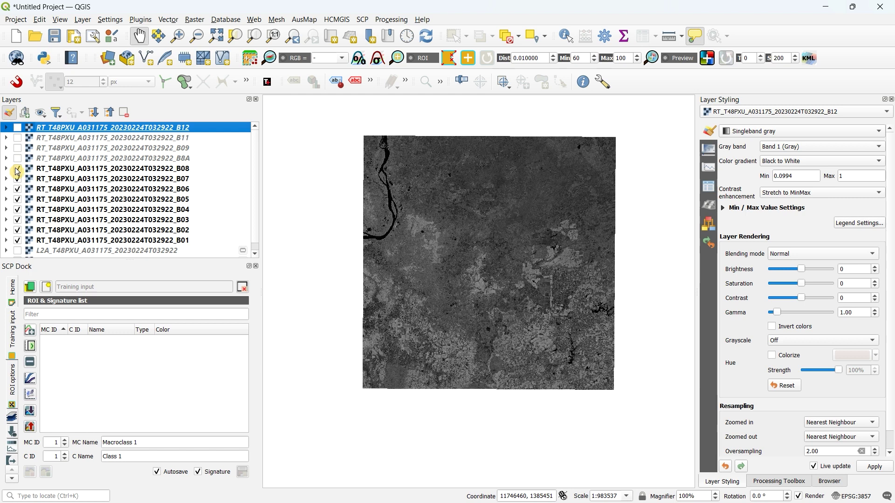
click(18, 169)
click(18, 180)
click(18, 190)
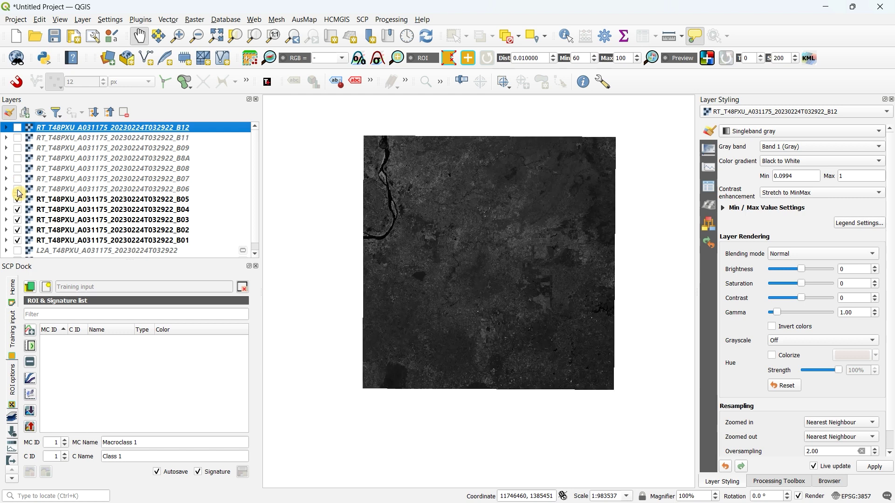
click(19, 200)
click(19, 210)
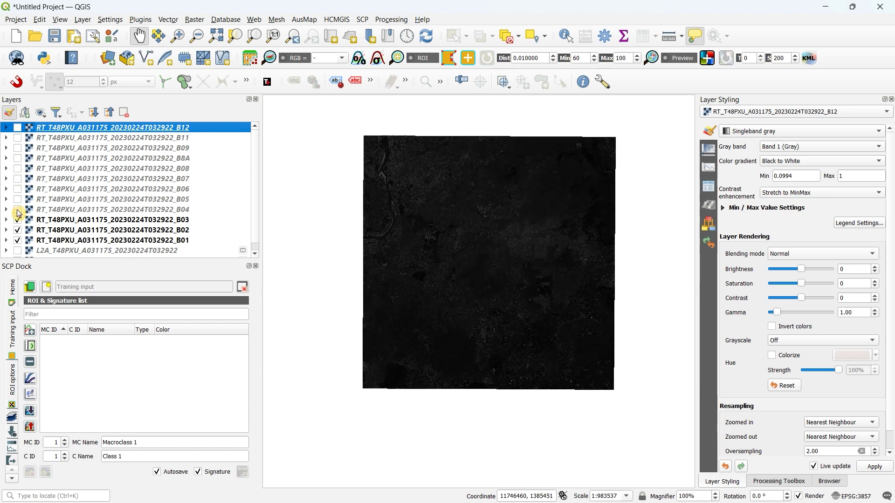
click(18, 221)
click(19, 231)
click(18, 241)
- Make all twelve RT_T48PXU band layers visible again, and also show the L2A_T48PXU_A031175_20230224T032922 preview layer
click(18, 231)
click(18, 221)
click(18, 210)
click(21, 200)
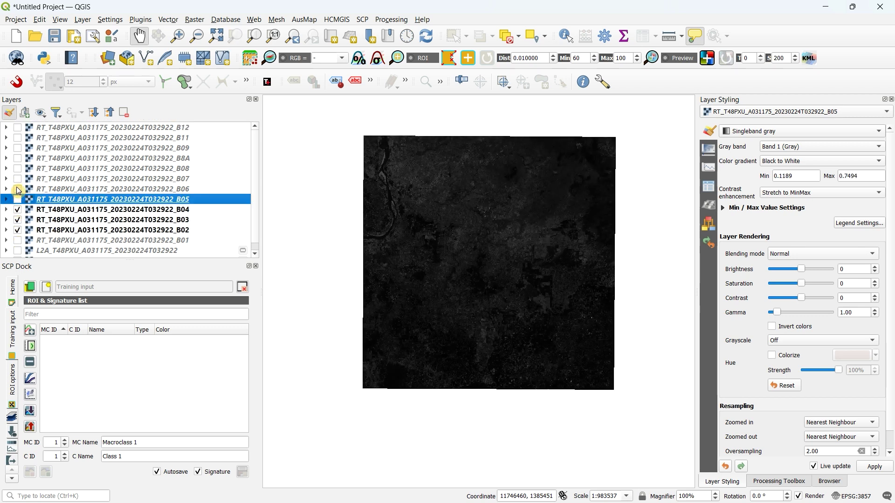
click(18, 189)
click(20, 179)
click(18, 169)
click(18, 158)
click(18, 148)
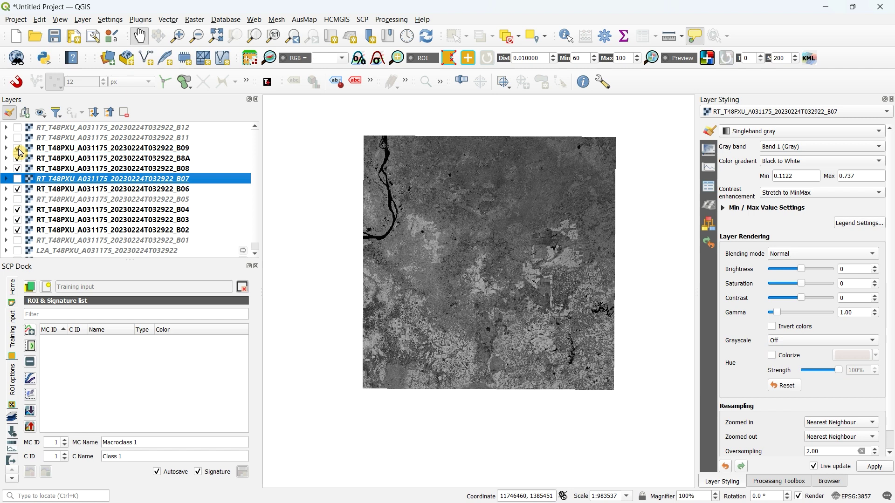
click(18, 138)
click(18, 127)
click(18, 179)
click(18, 200)
click(18, 241)
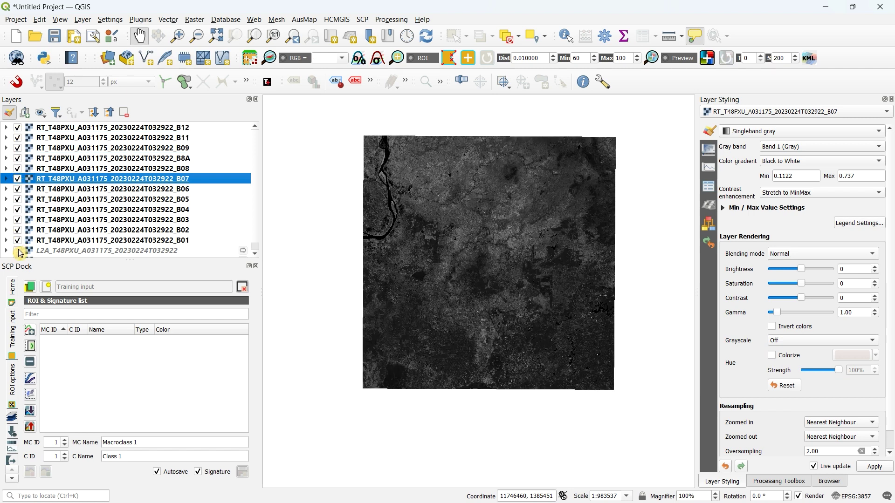
click(18, 251)
scroll(33, 242, down, 1)
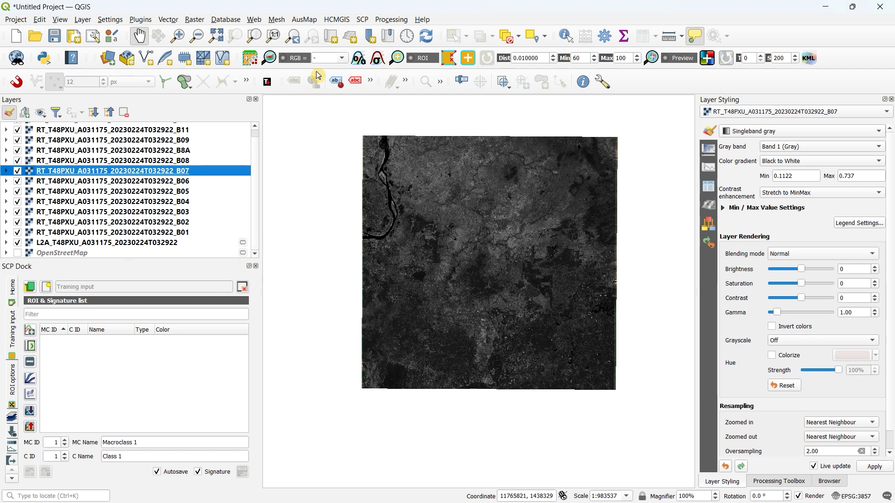
- In the Semi-Automatic Classification Plugin's band set definition, remove the empty first band set and make band set 1 active
click(363, 19)
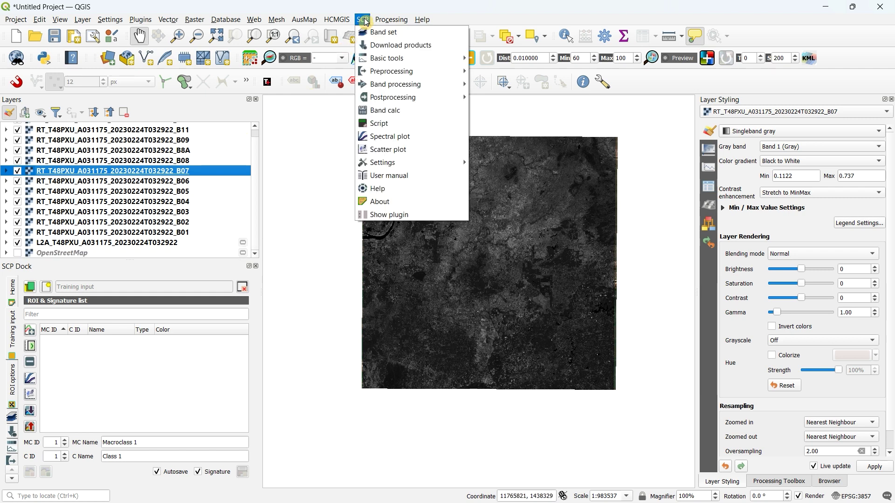
click(376, 33)
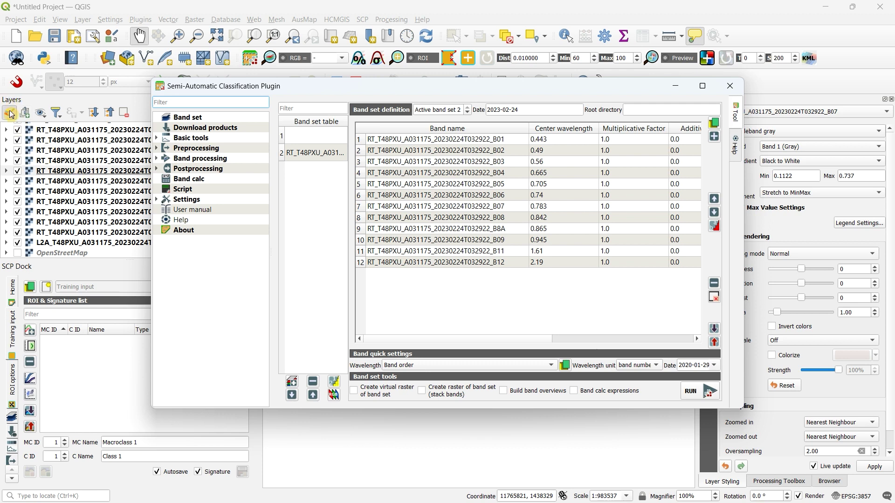
click(303, 140)
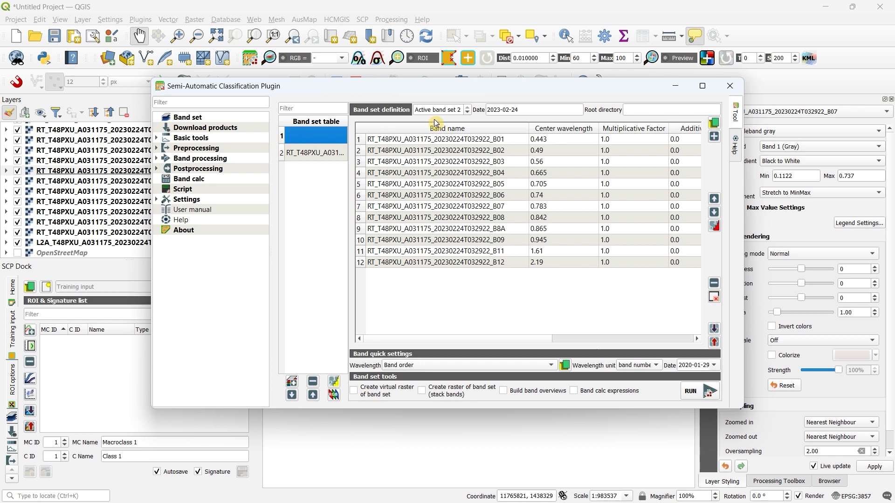
click(298, 138)
click(314, 382)
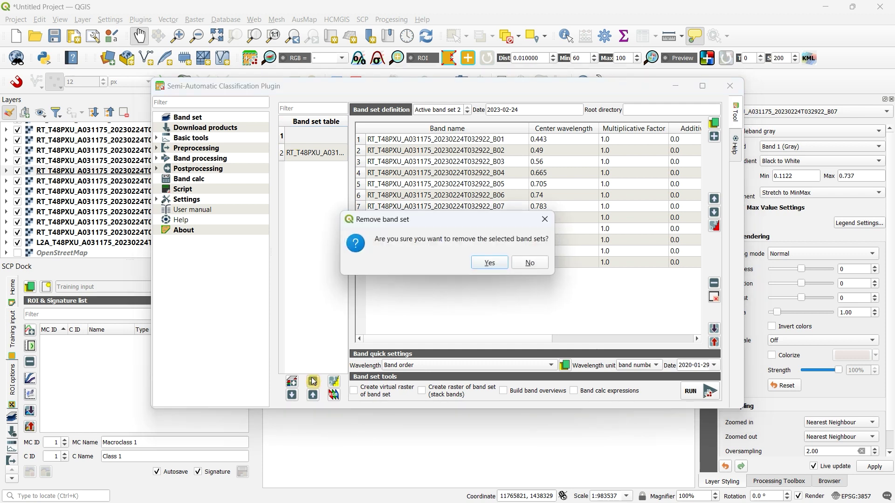
click(490, 271)
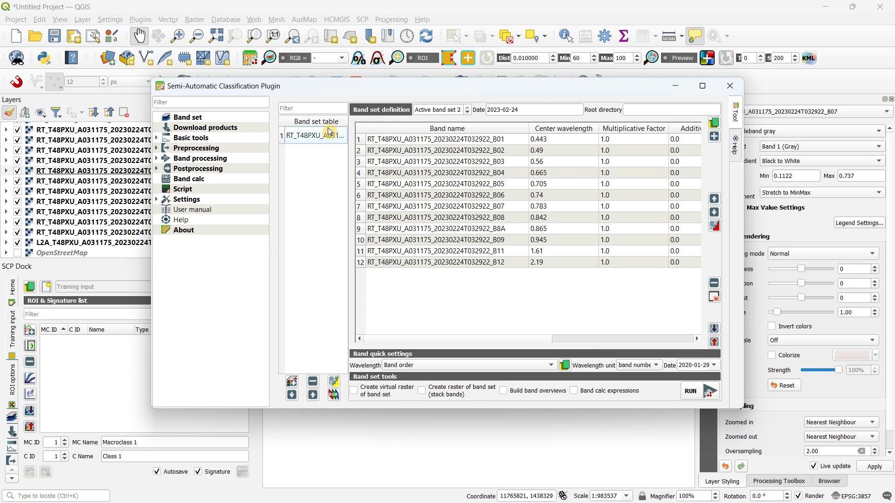
click(468, 113)
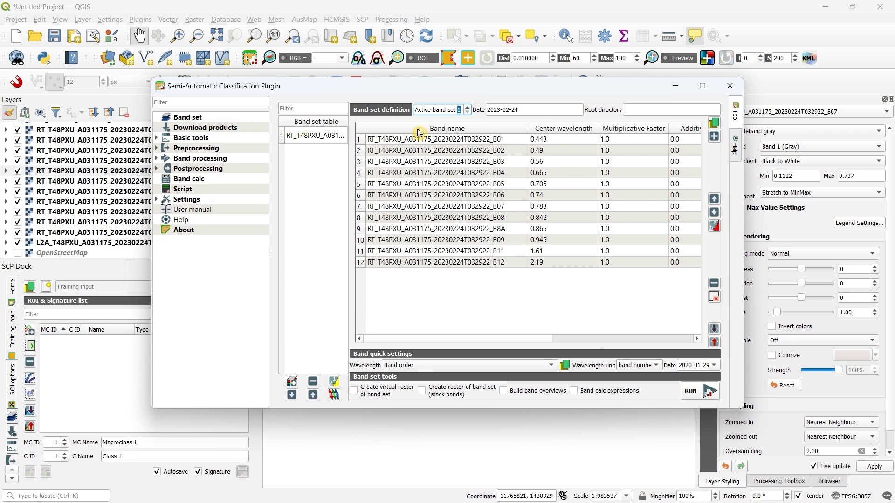
- Set the date of band set 1 to 2023-02-28
click(713, 366)
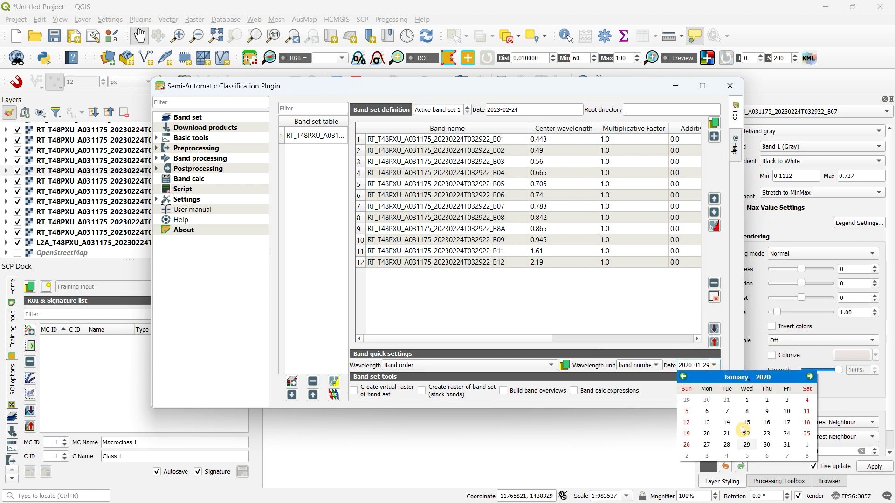
click(748, 385)
click(744, 233)
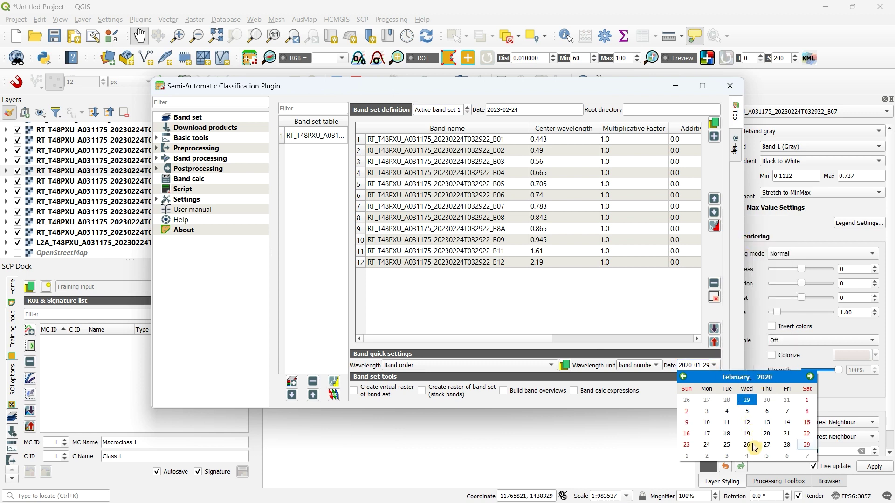
click(767, 377)
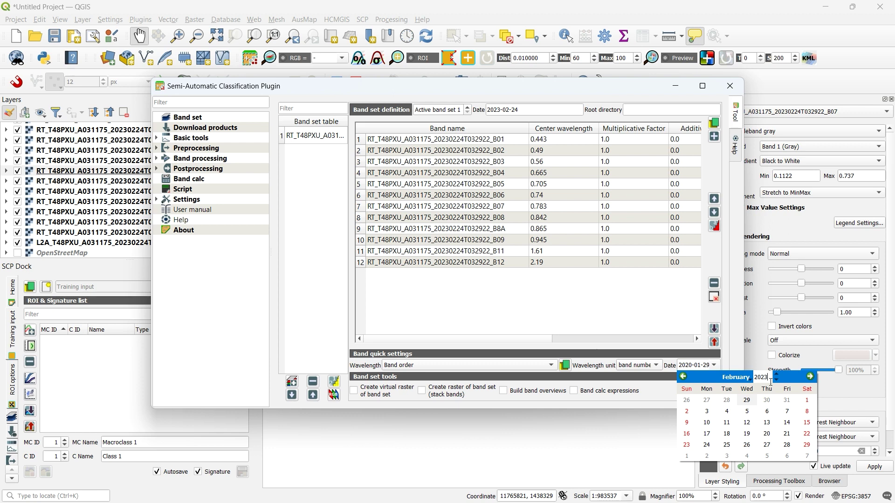
click(788, 447)
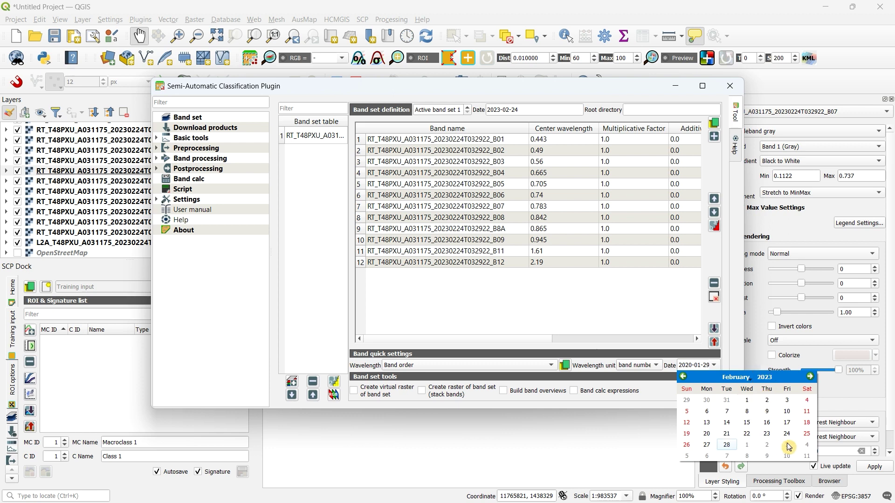
click(787, 447)
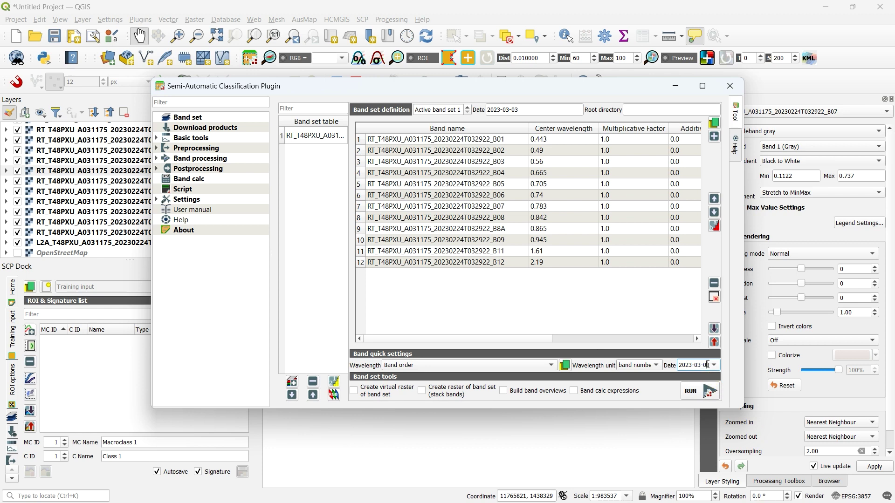
click(713, 365)
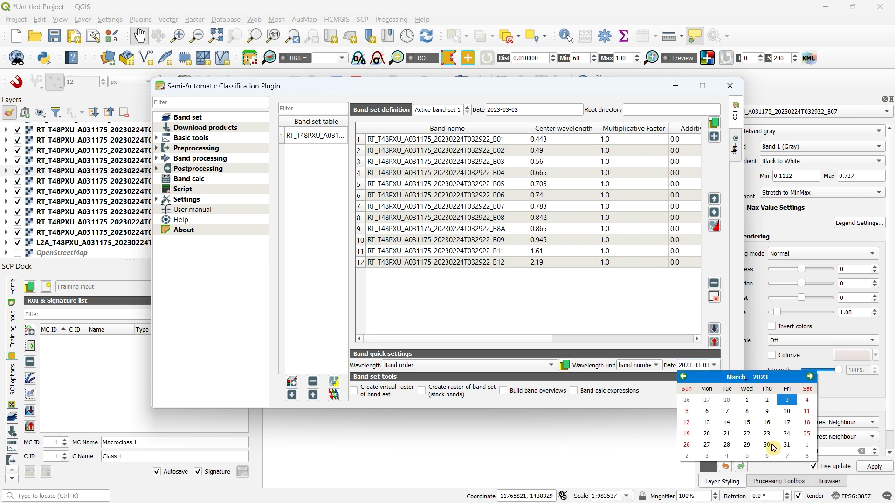
click(737, 379)
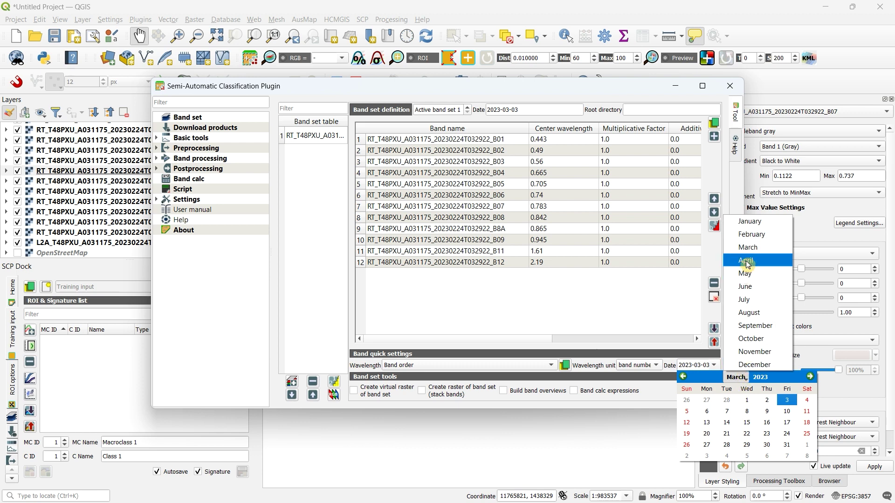
click(751, 234)
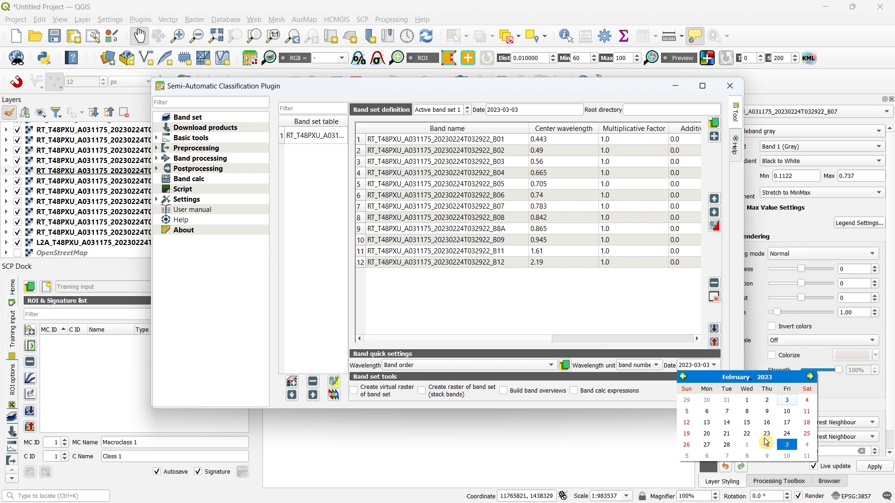
click(726, 446)
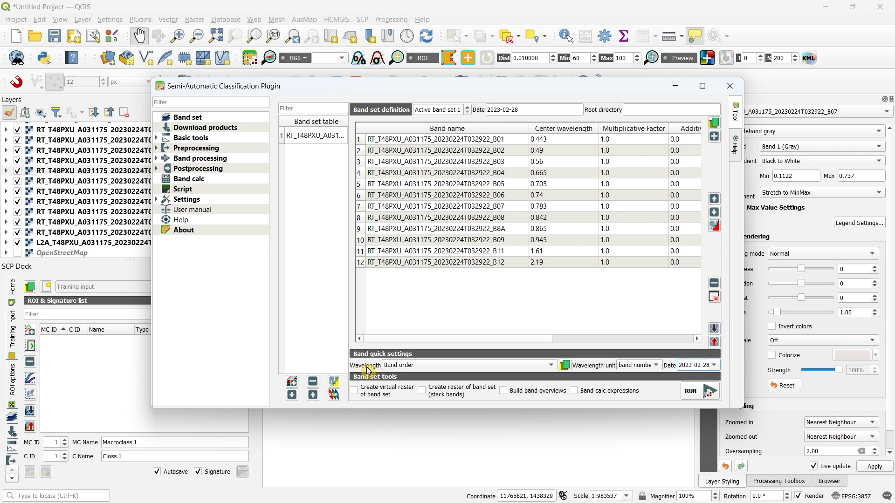
- Set the band set's wavelength preset to Sentinel-2 and return to the main map window
click(551, 367)
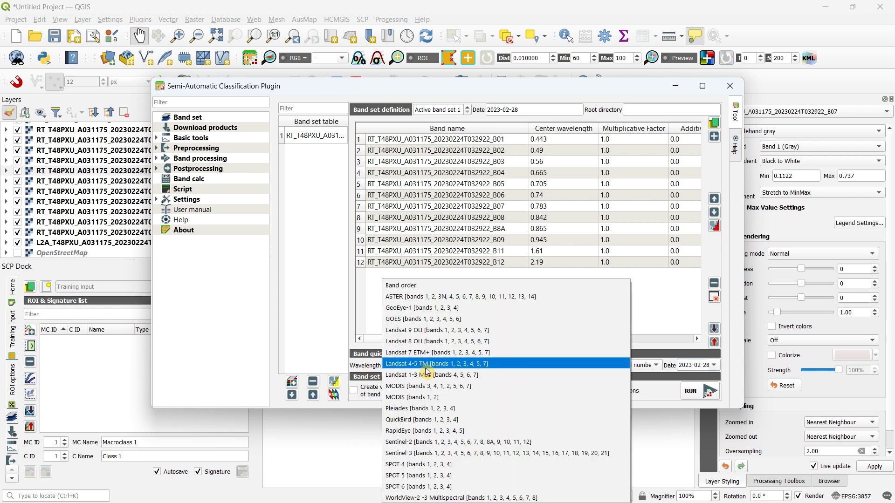
click(429, 445)
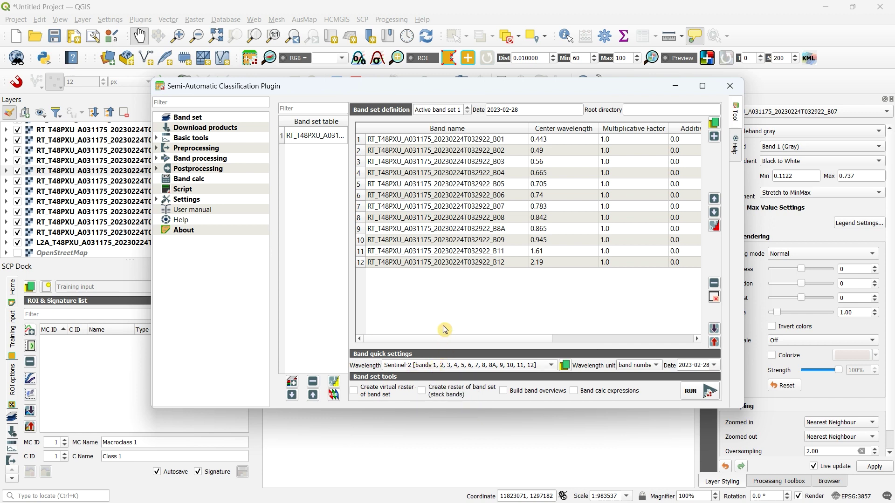
key(alt+Tab)
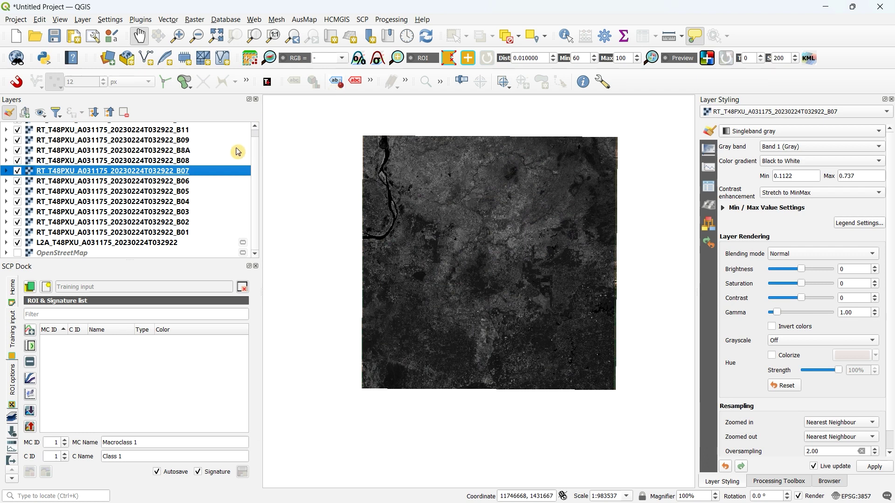
- Display the active band set as an RGB color composite with the 3-2-1 band combination
scroll(255, 154, up, 2)
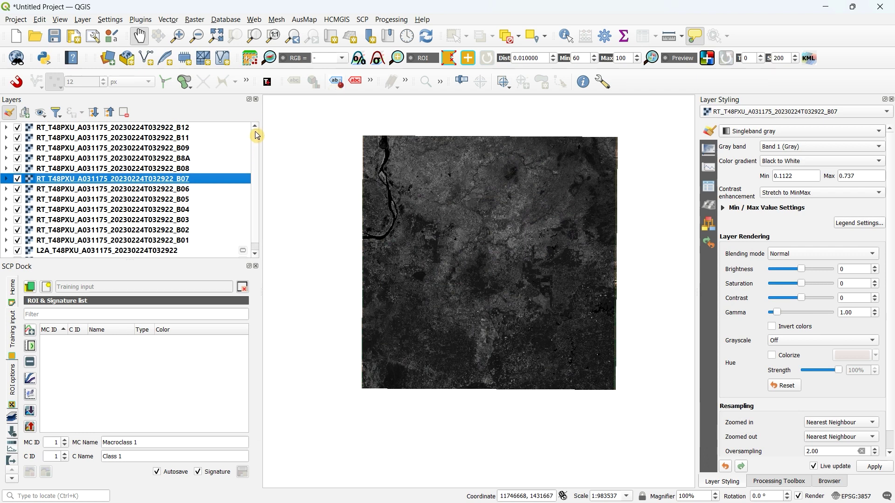
click(77, 128)
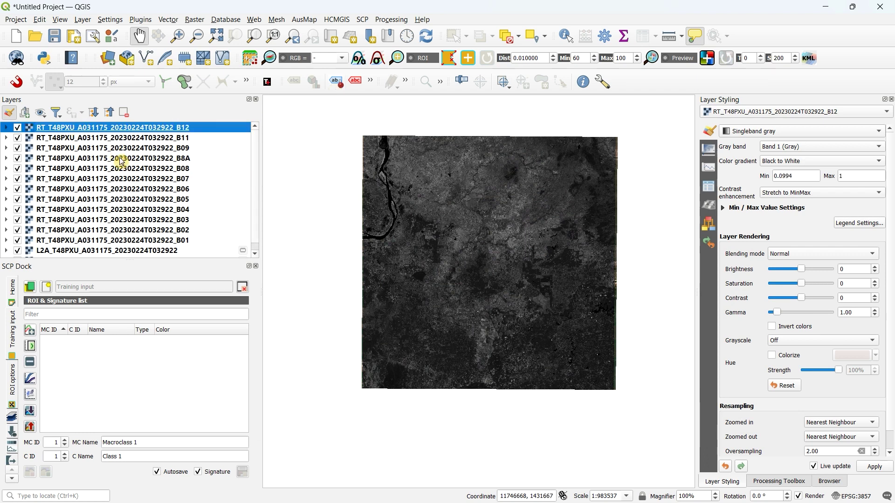
click(344, 60)
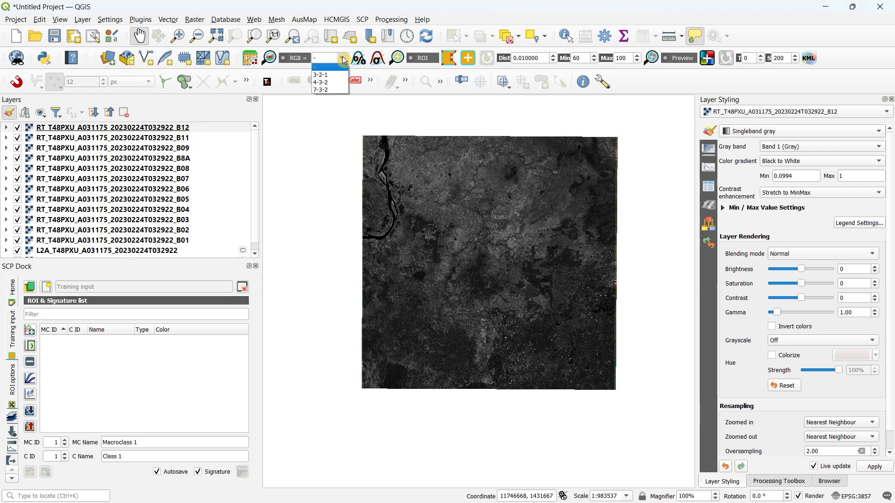
click(326, 76)
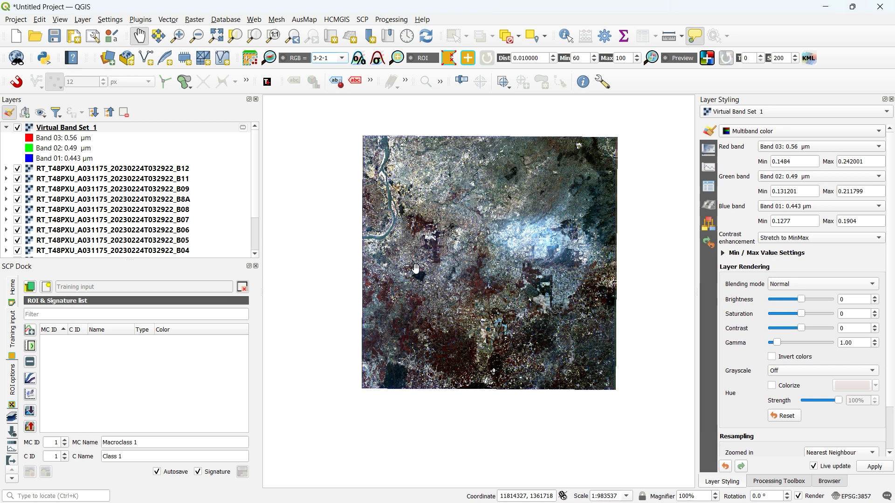
- Remove all single-band RT_T48PXU rasters and the L2A_T48PXU preview layer from the project, and make the OpenStreetMap basemap visible
click(60, 173)
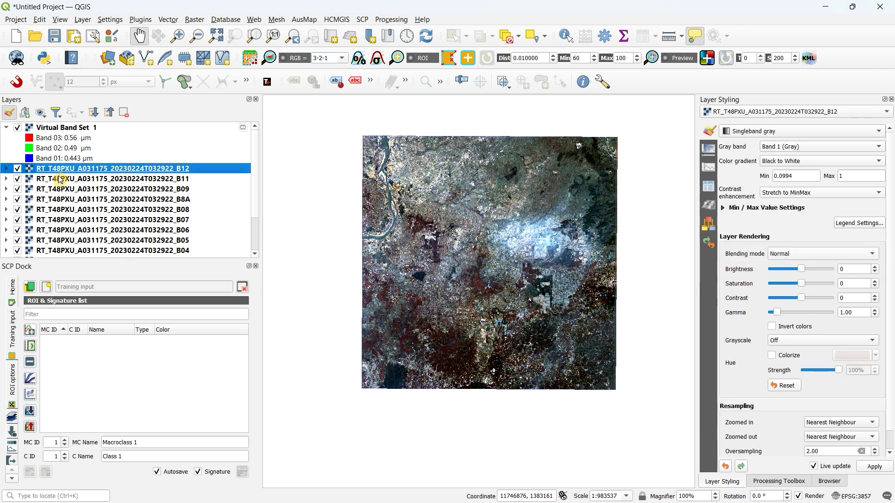
shift+click(58, 251)
scroll(255, 203, down, 2)
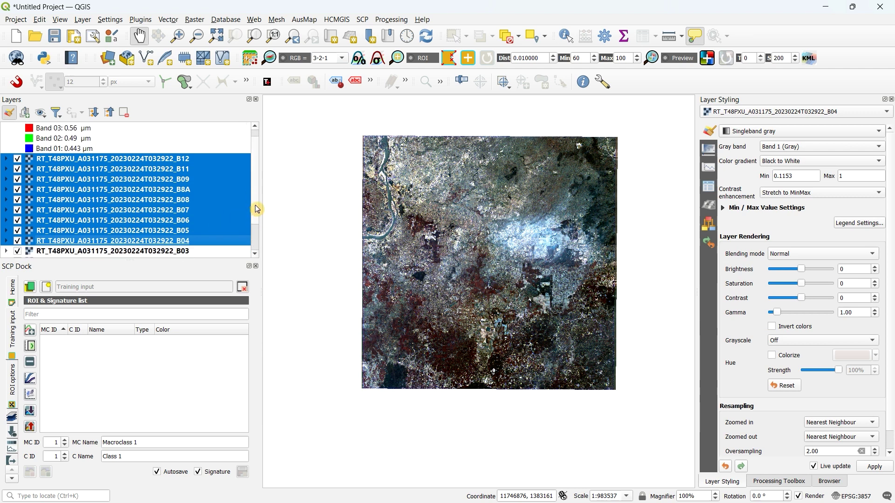
shift+click(158, 250)
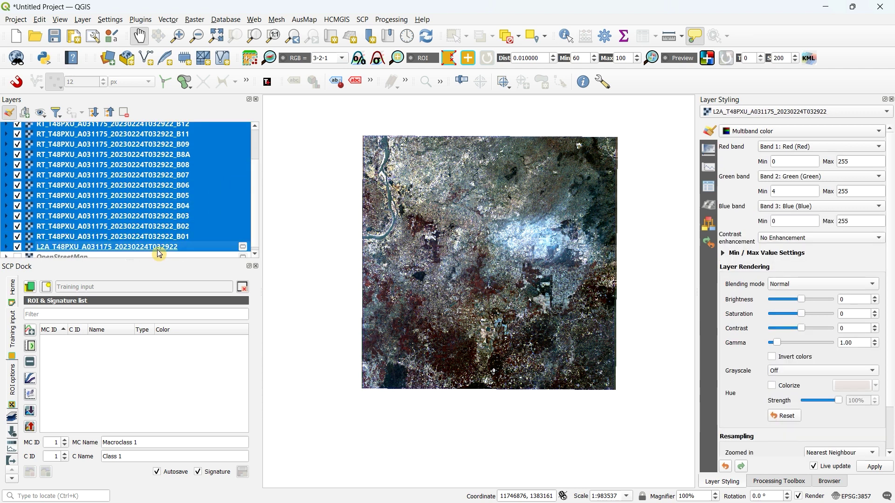
right_click(150, 195)
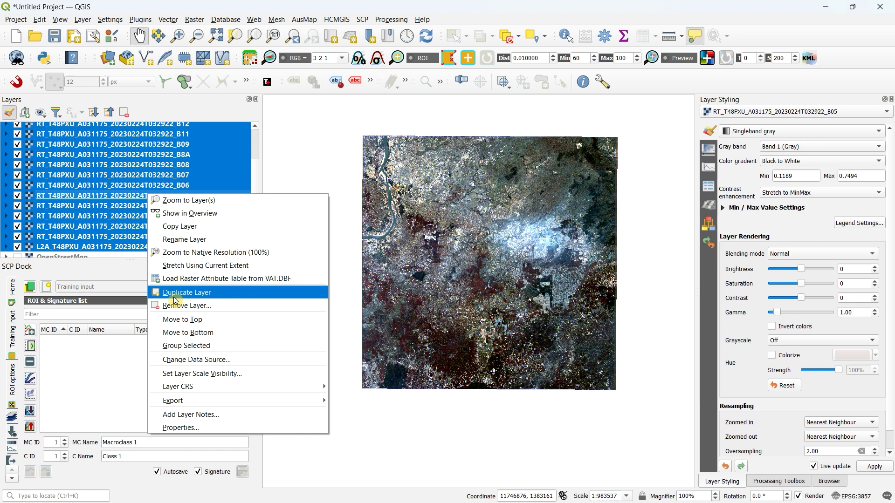
click(185, 306)
click(441, 270)
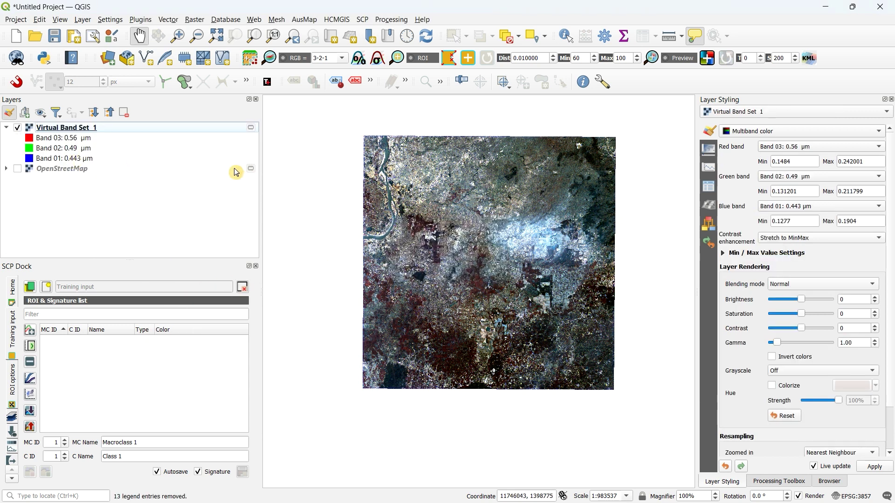
click(18, 168)
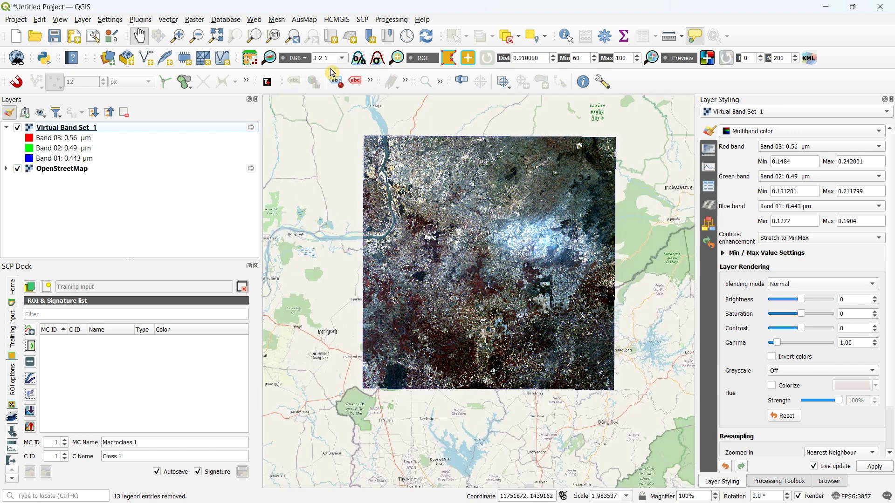
- Display the virtual band set as a 4-3-2 RGB color composite and switch it to the 7-3-2 combination
click(342, 58)
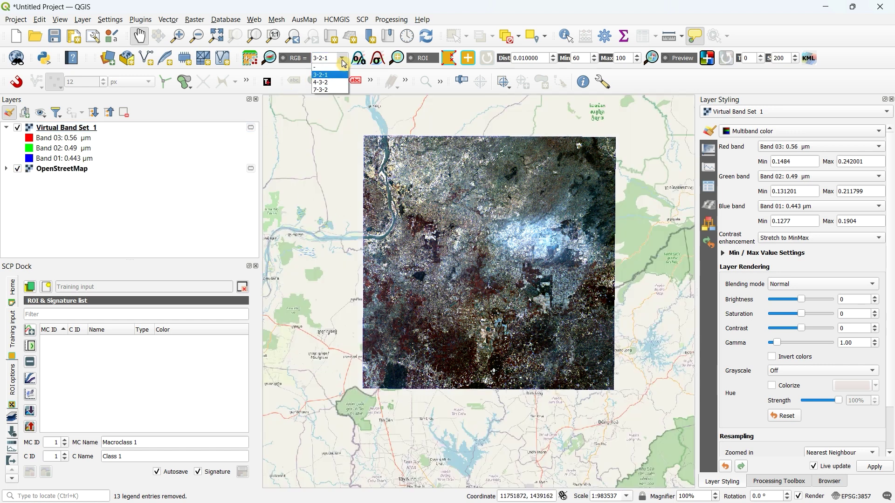
click(325, 83)
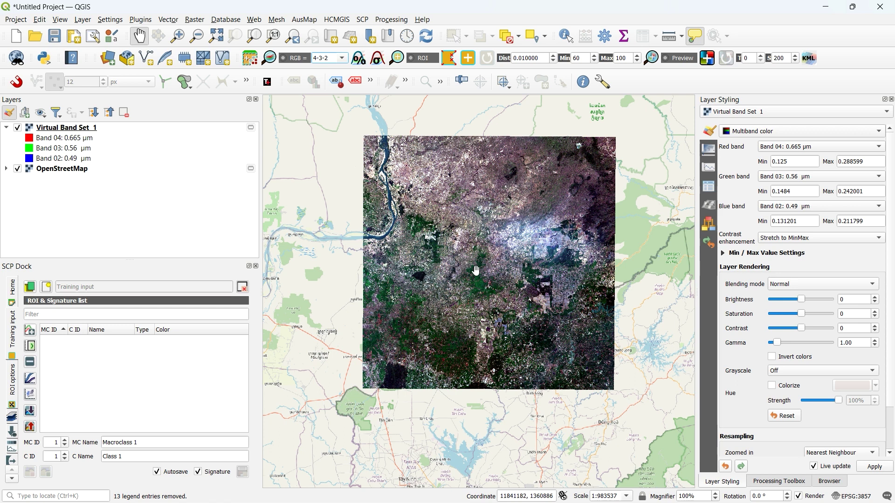
scroll(493, 277, up, 1)
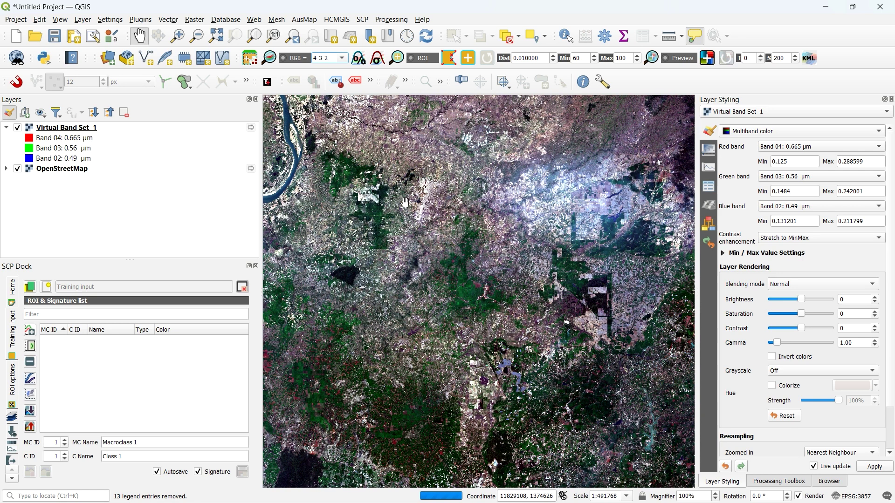
click(342, 57)
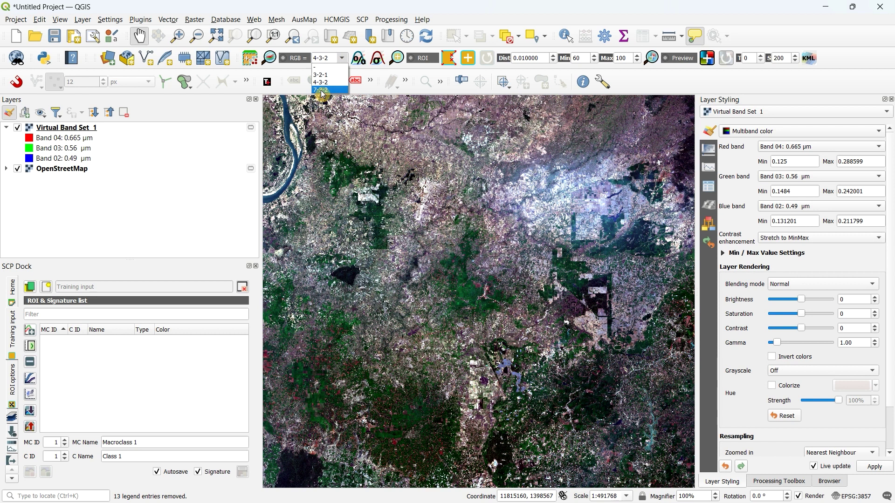
click(322, 90)
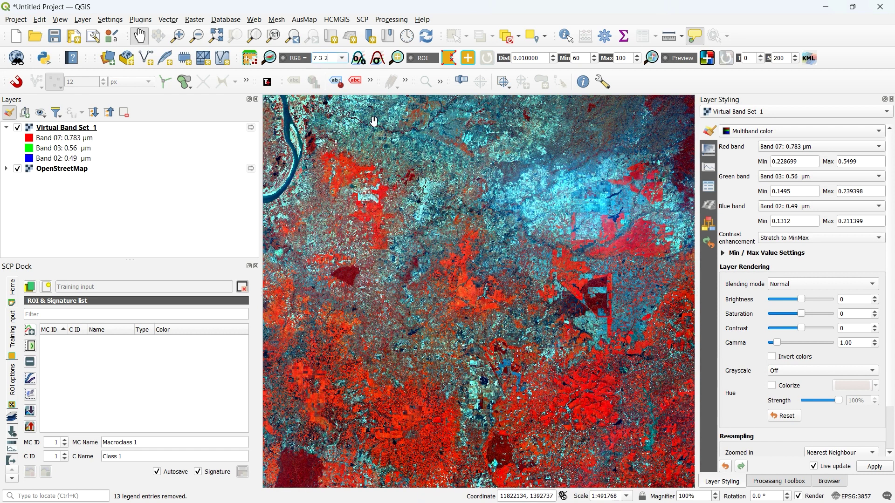
- Open the virtual band set's RGB combination for editing at its first band number
click(316, 58)
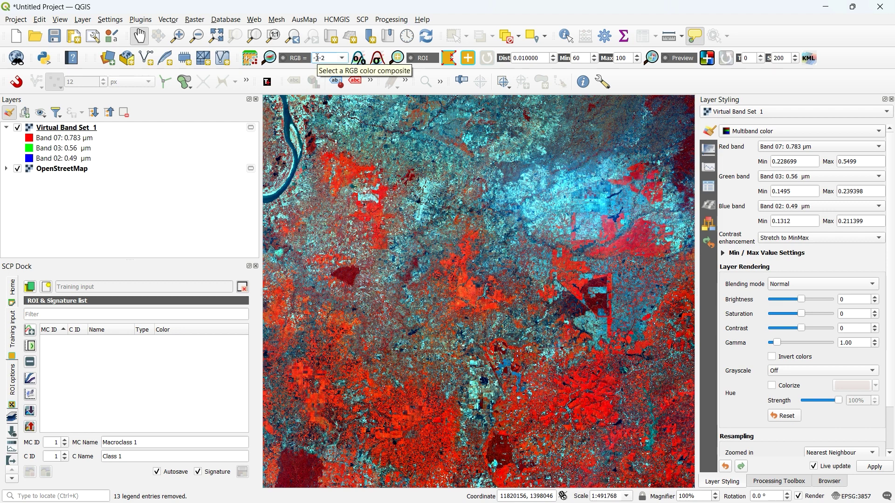